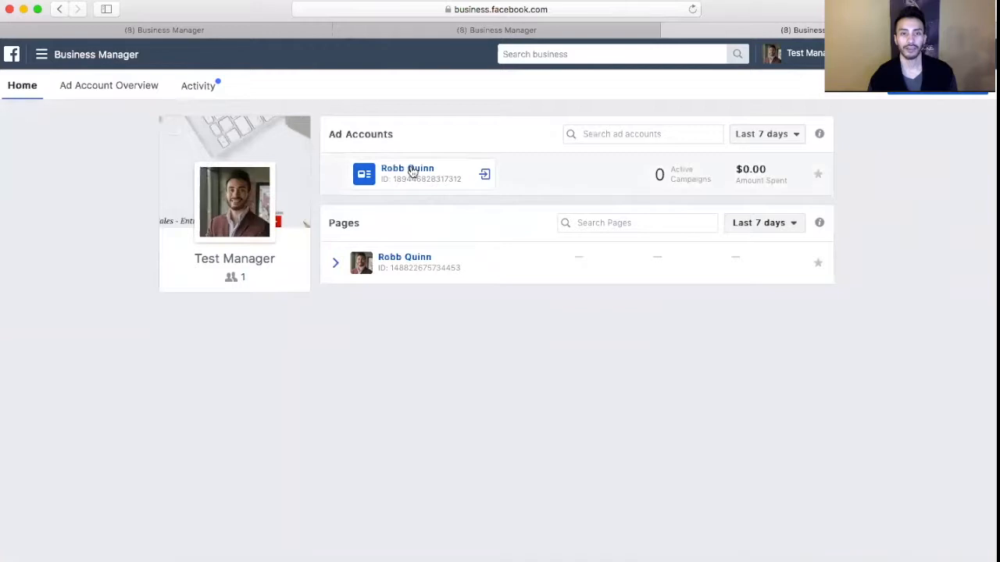
# Open the listed ad account and go to its Audiences library
pyautogui.click(412, 171)
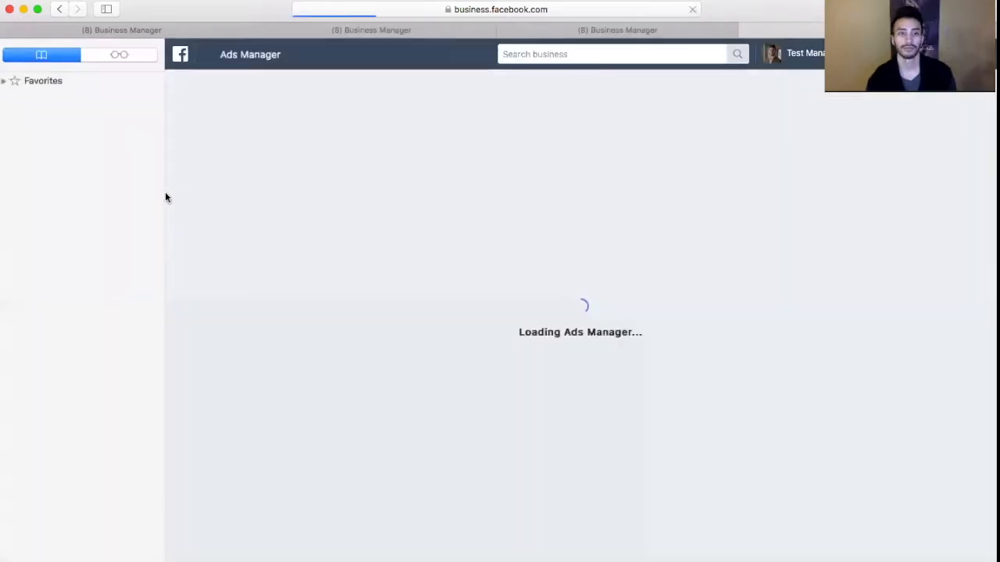
pyautogui.moveTo(130, 194); pyautogui.dragTo(159, 210)
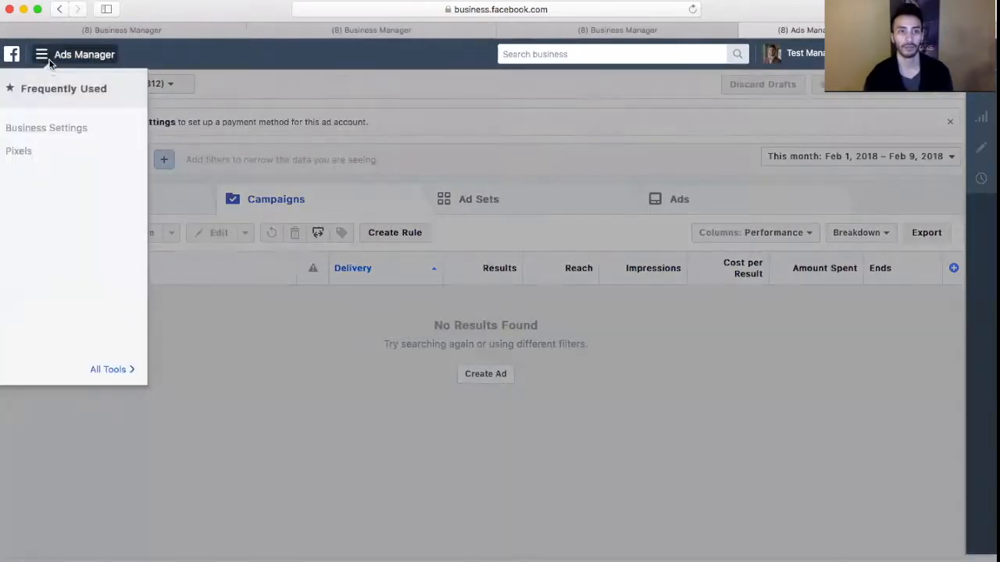
pyautogui.click(45, 56)
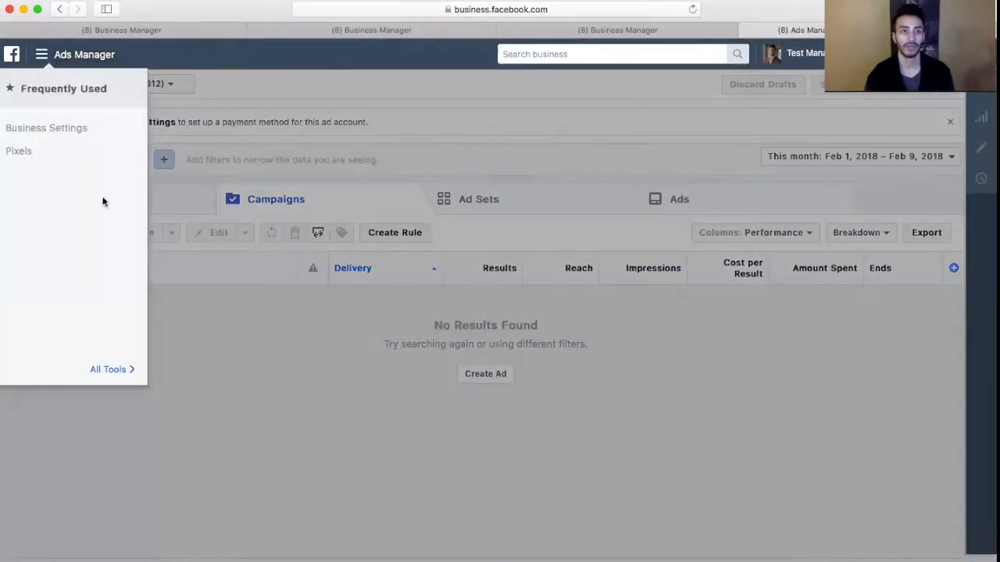
pyautogui.click(106, 367)
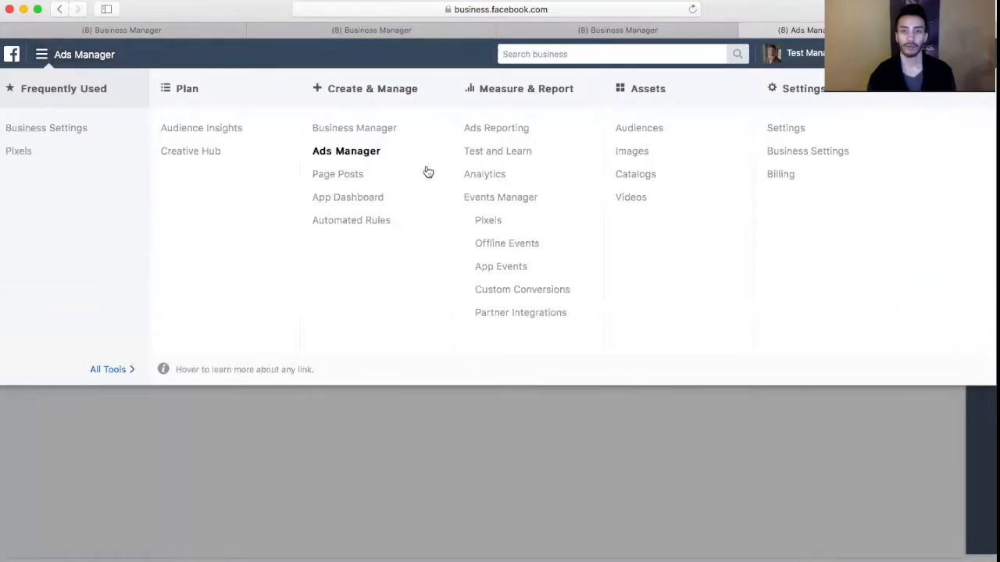
pyautogui.click(626, 131)
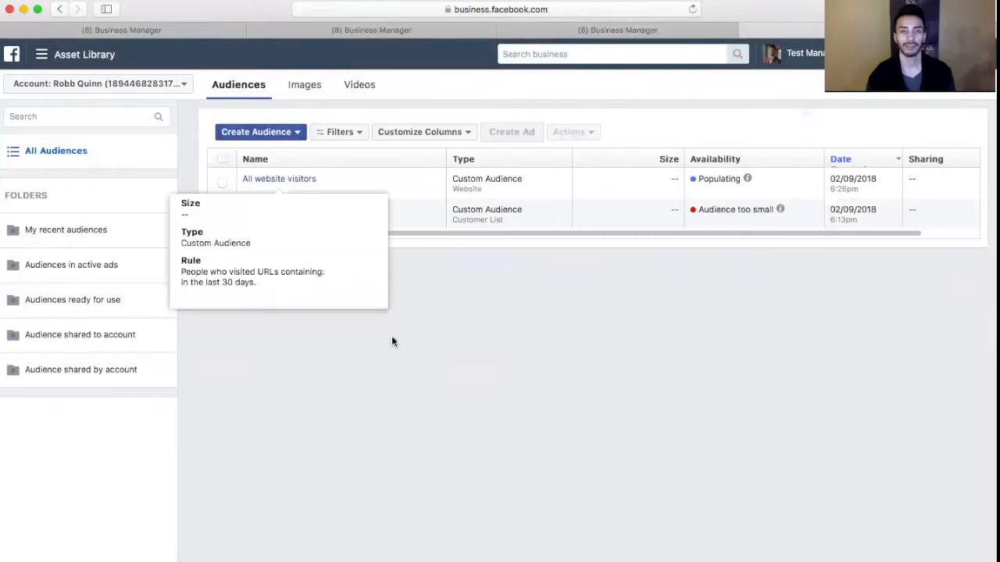
# Start creating a custom audience based on website traffic
pyautogui.click(281, 133)
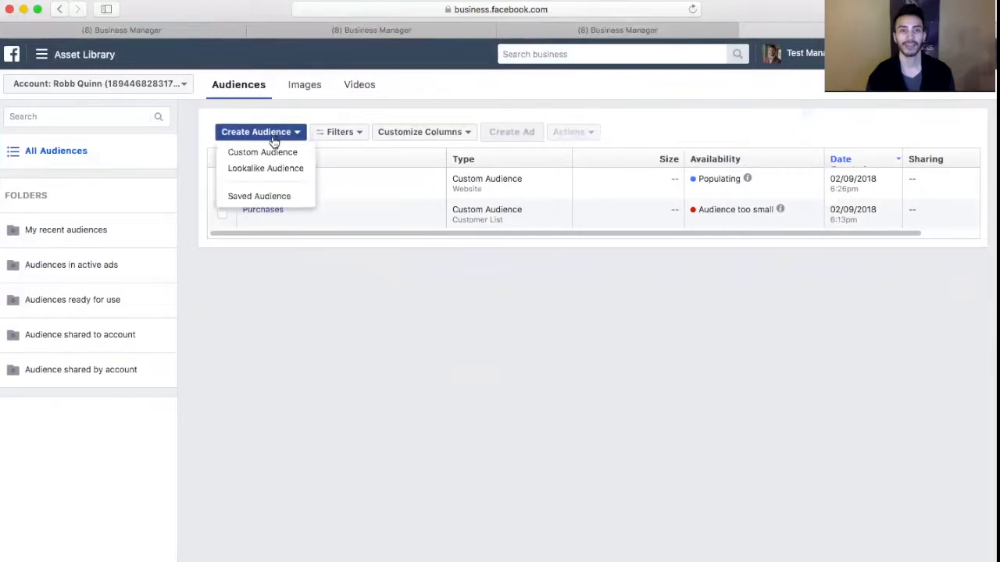
pyautogui.click(269, 153)
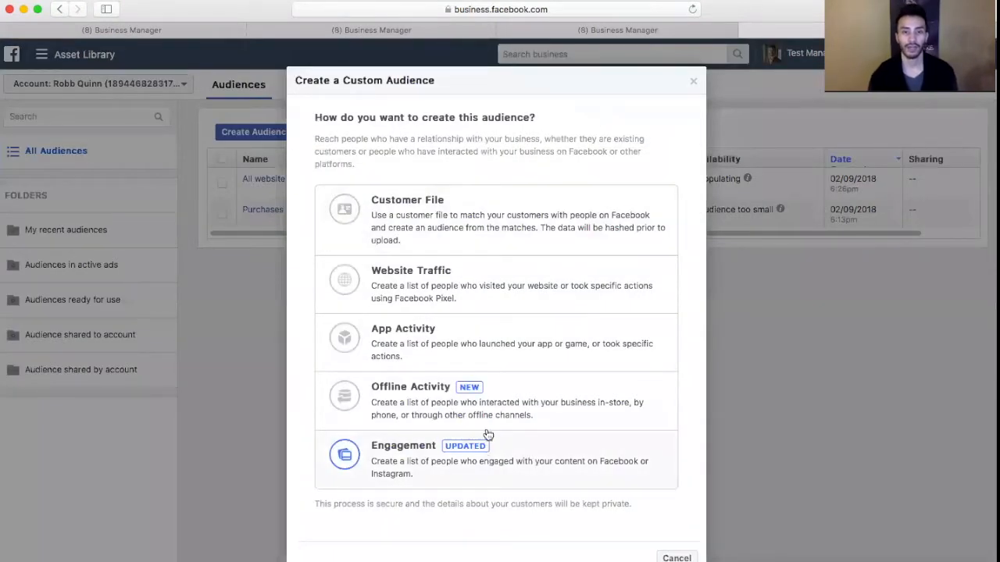
pyautogui.click(445, 289)
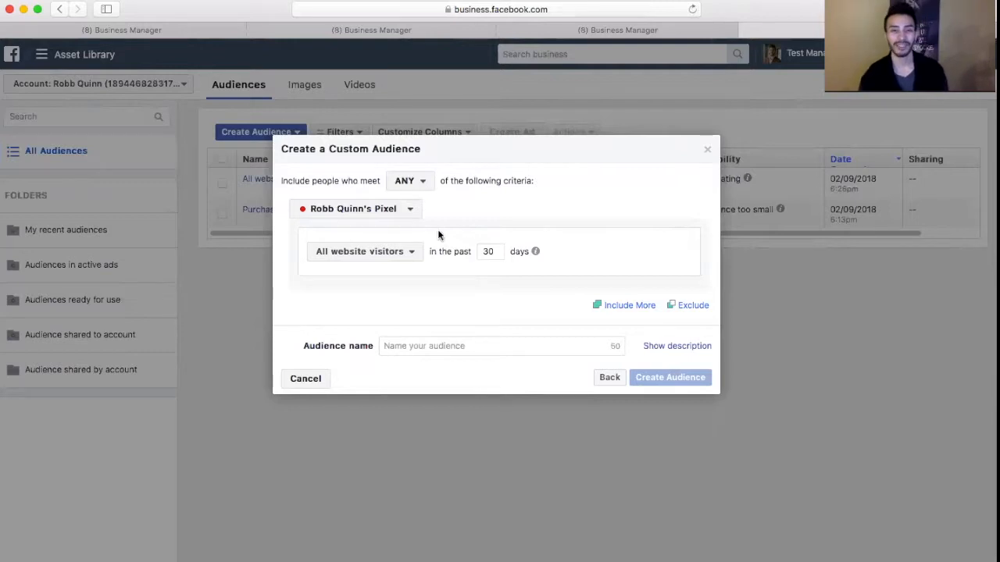
# Keep the ANY criteria match and base the audience on people who visited specific web pages
pyautogui.click(405, 180)
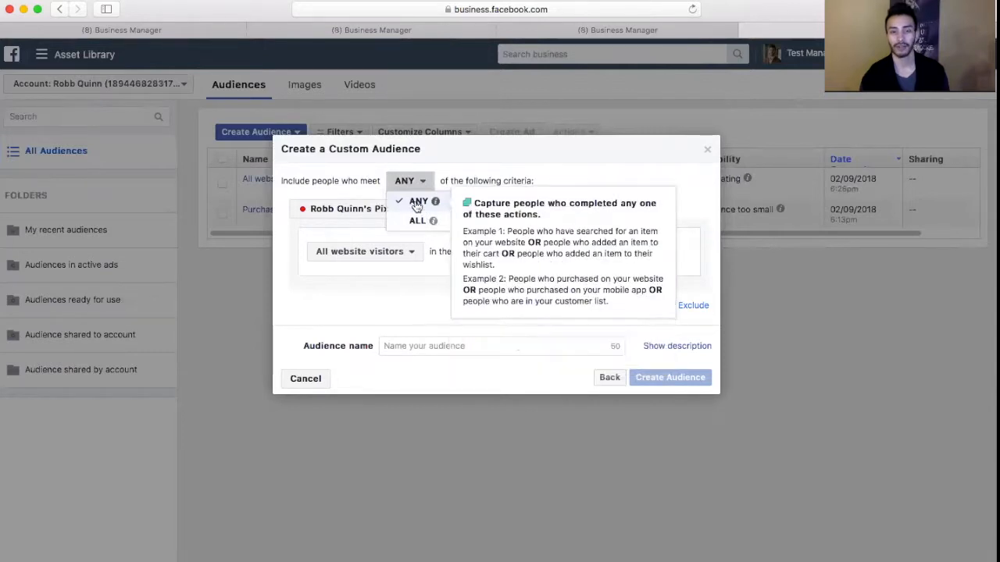
pyautogui.click(585, 168)
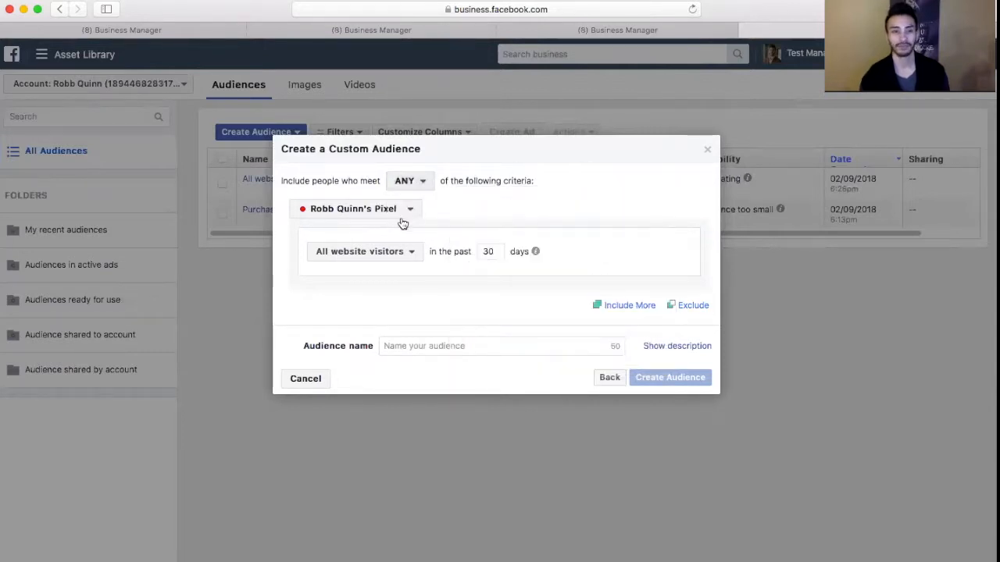
pyautogui.click(374, 253)
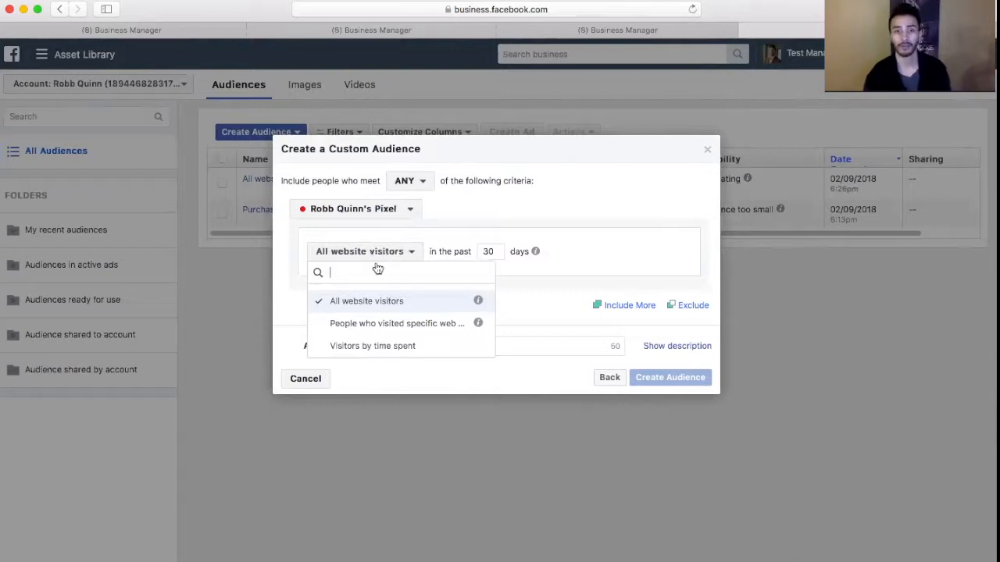
pyautogui.click(392, 324)
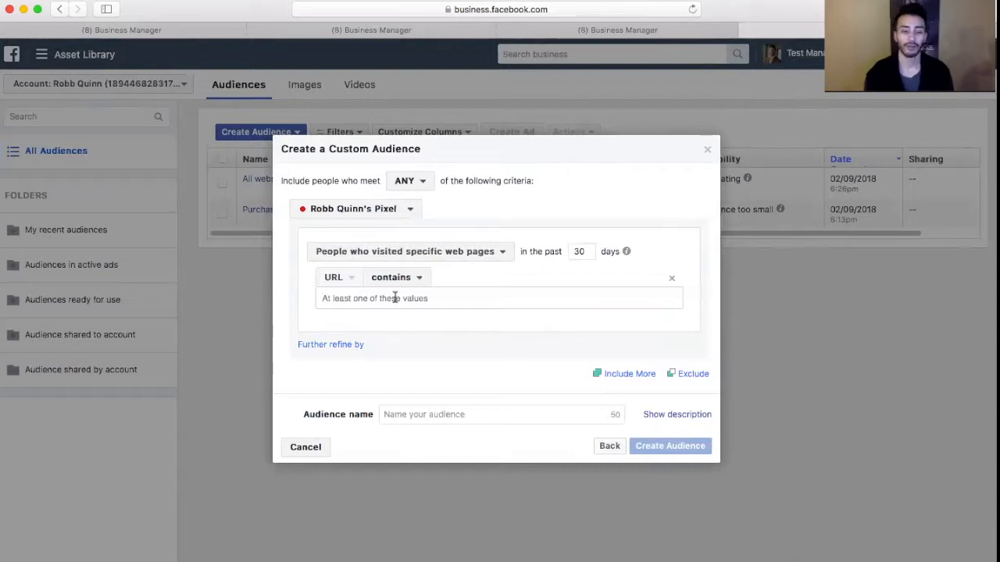
pyautogui.click(395, 298)
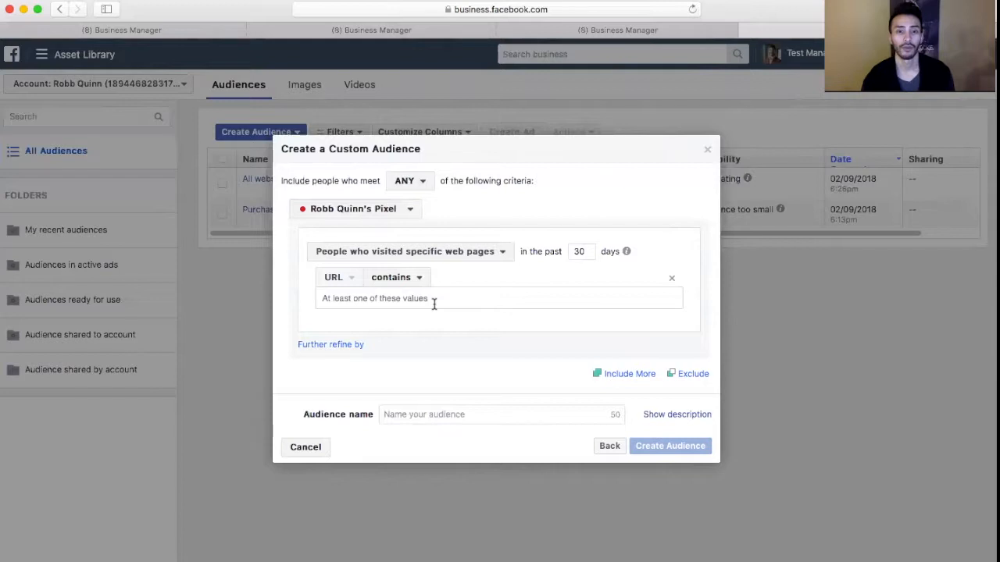
pyautogui.write('www.')
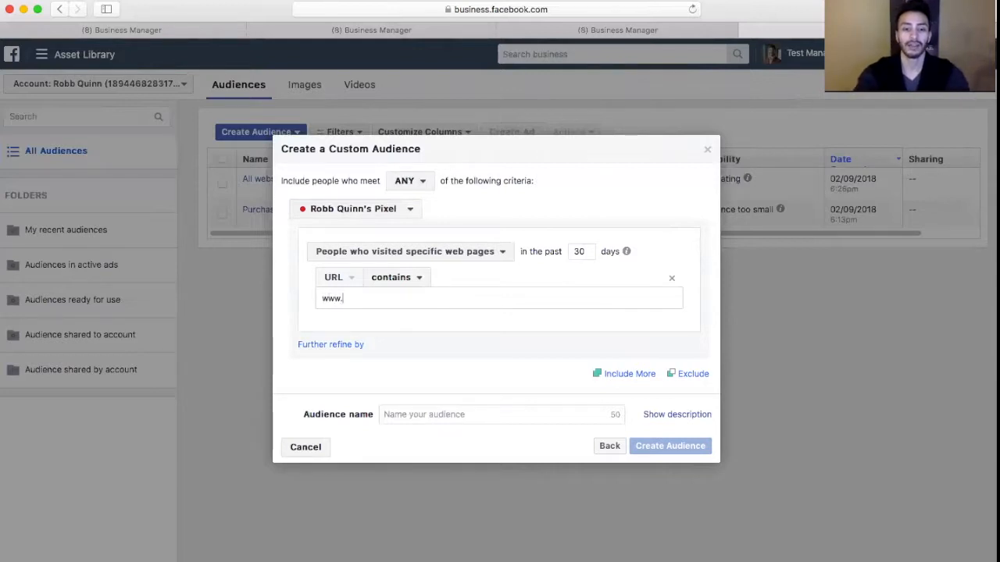
pyautogui.write('lead')
pyautogui.press('Return')
pyautogui.write('pr')
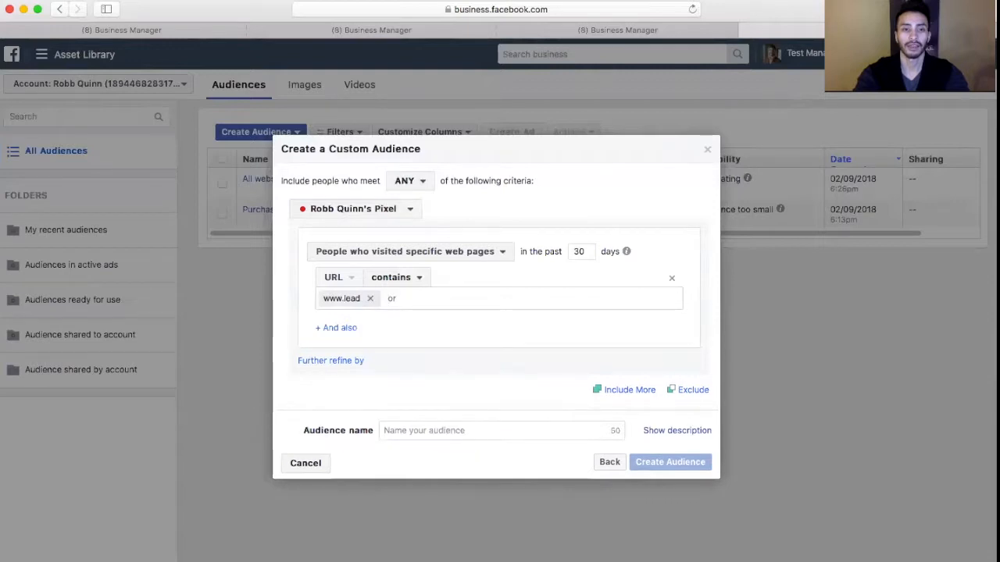
pyautogui.press('BackSpace')
pyautogui.press('BackSpace')
pyautogui.press('BackSpace')
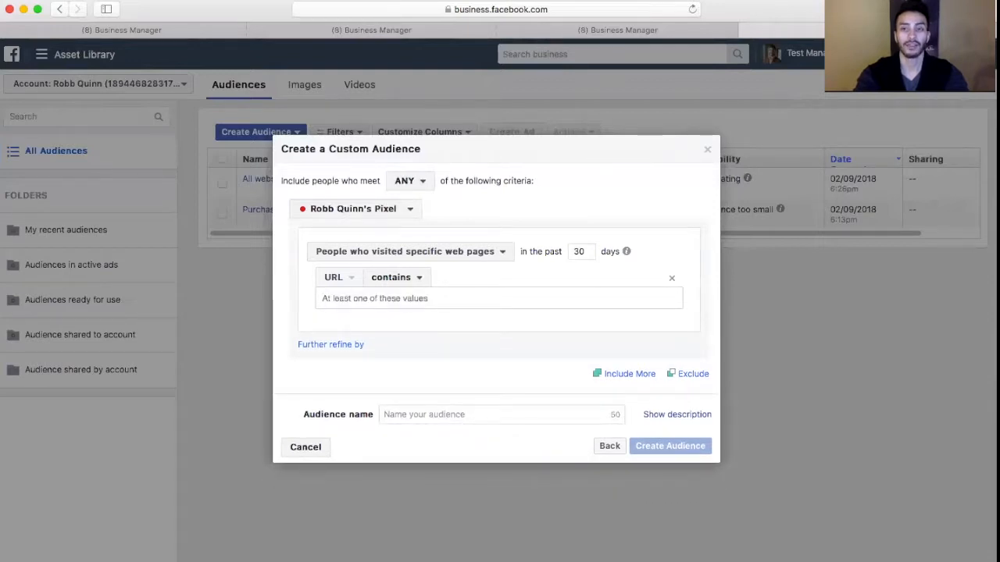
pyautogui.write('lead')
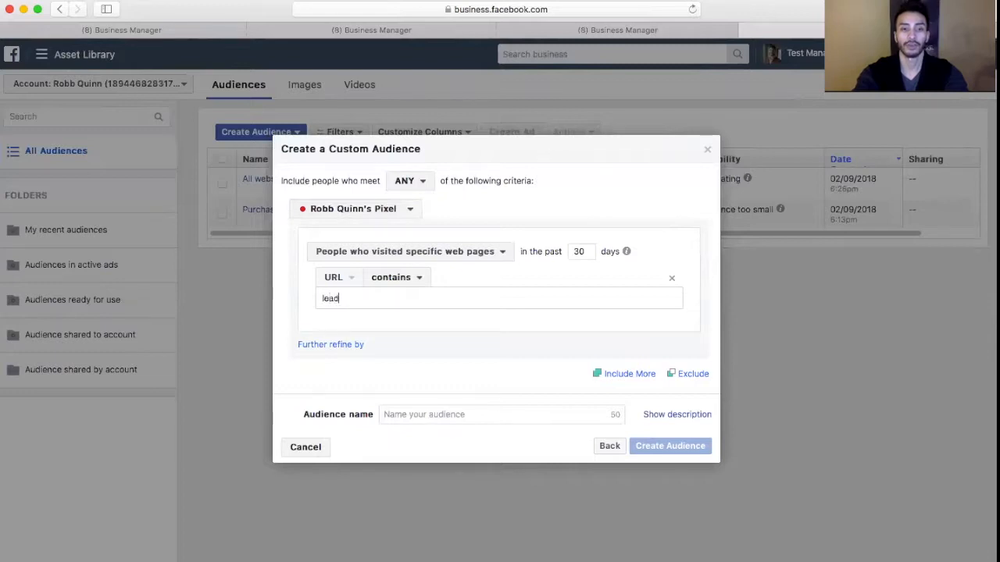
pyautogui.write('magent')
pyautogui.press('BackSpace')
pyautogui.press('BackSpace')
pyautogui.press('BackSpace')
pyautogui.write('net')
pyautogui.press('Return')
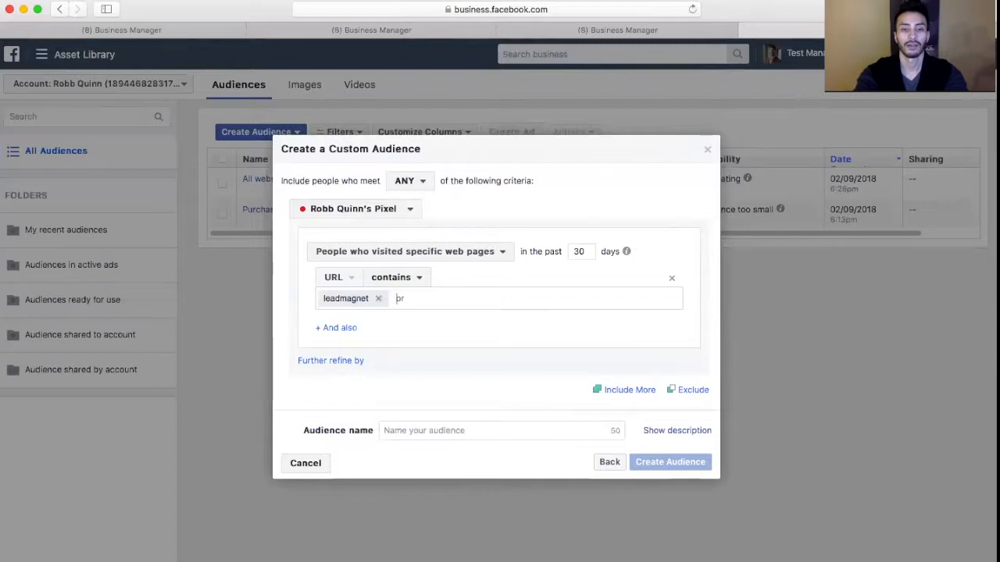
pyautogui.press('BackSpace')
# Include visitors whose page URL contains "/optingimmethatthang"
pyautogui.write('/')
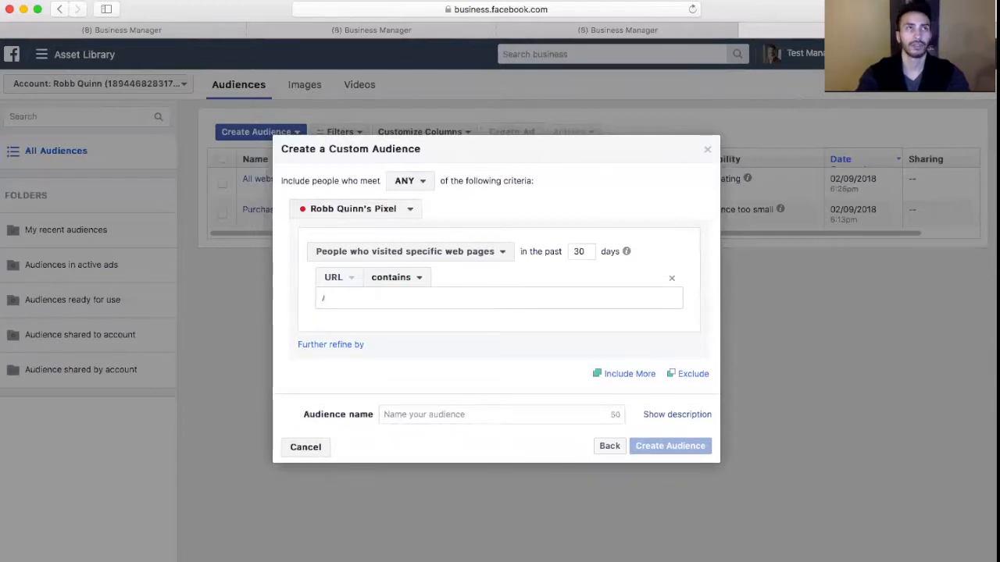
pyautogui.write('op')
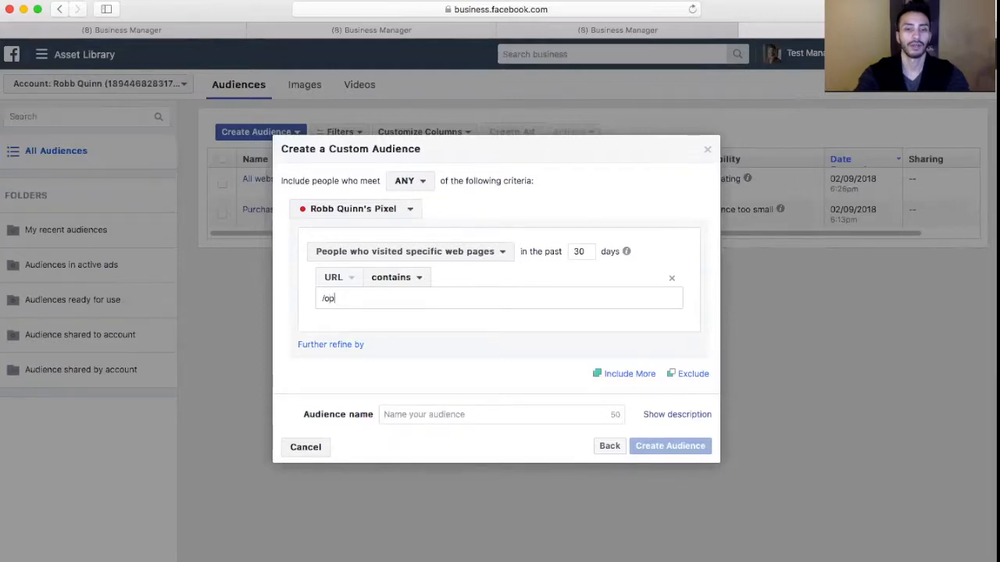
pyautogui.write('tingimmethat')
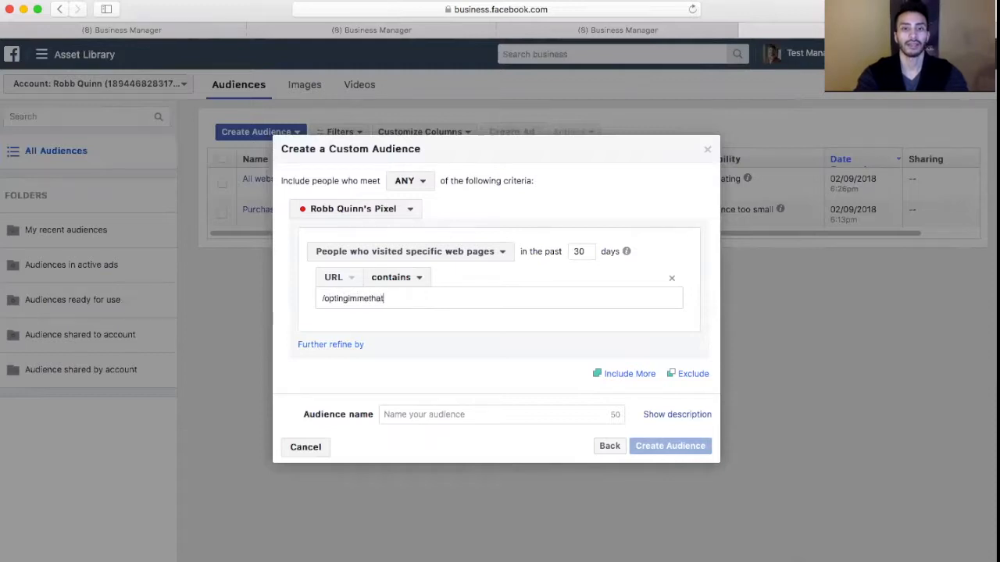
pyautogui.write('thang')
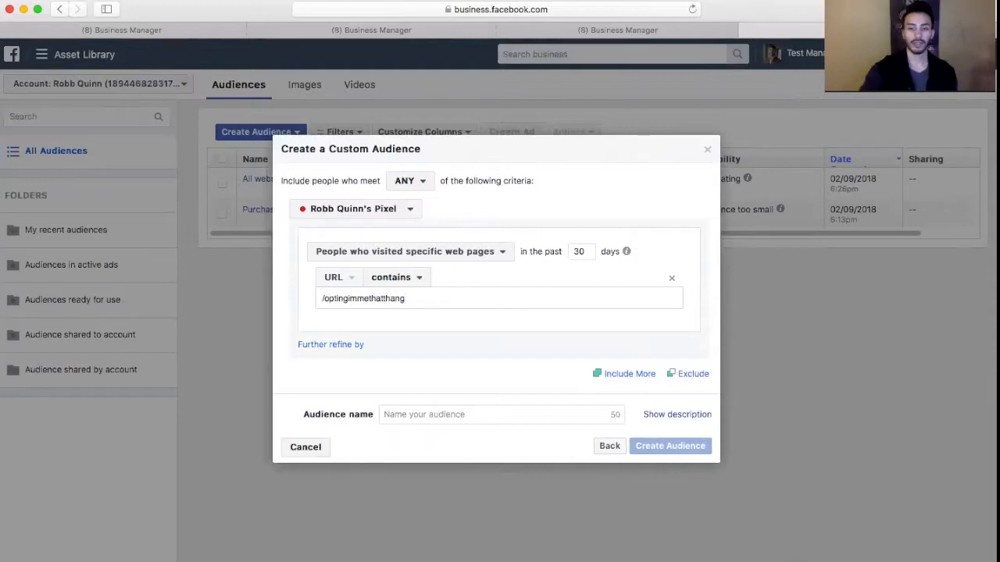
pyautogui.press('Return')
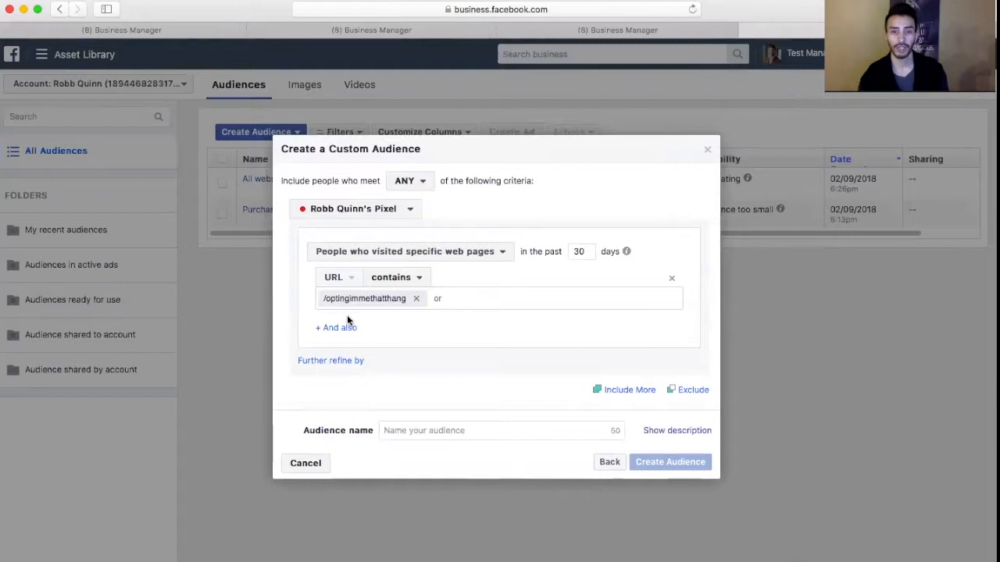
# Add an exclusion rule to the audience for people who visited specific web pages
pyautogui.click(692, 390)
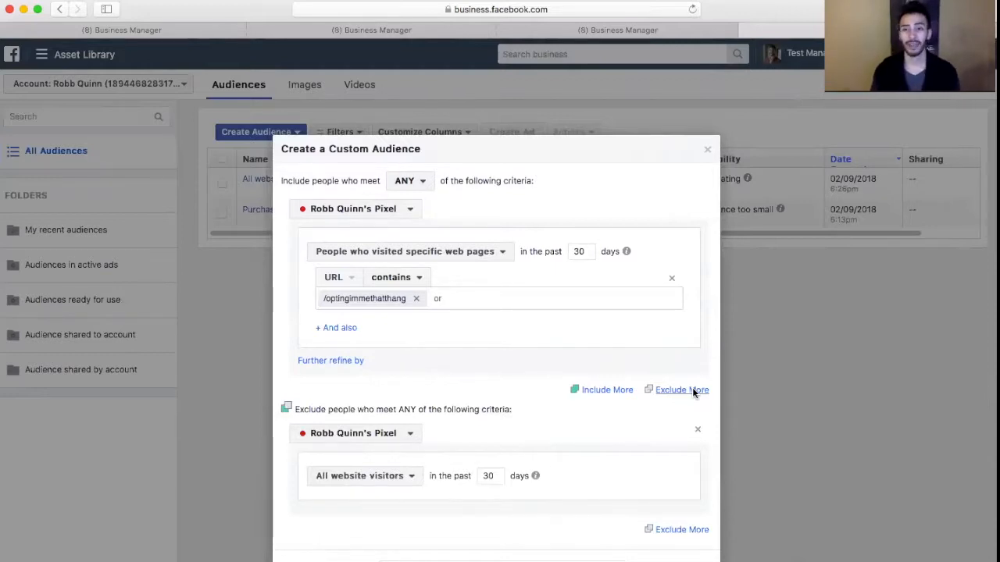
pyautogui.scroll(-2, 564, 414)
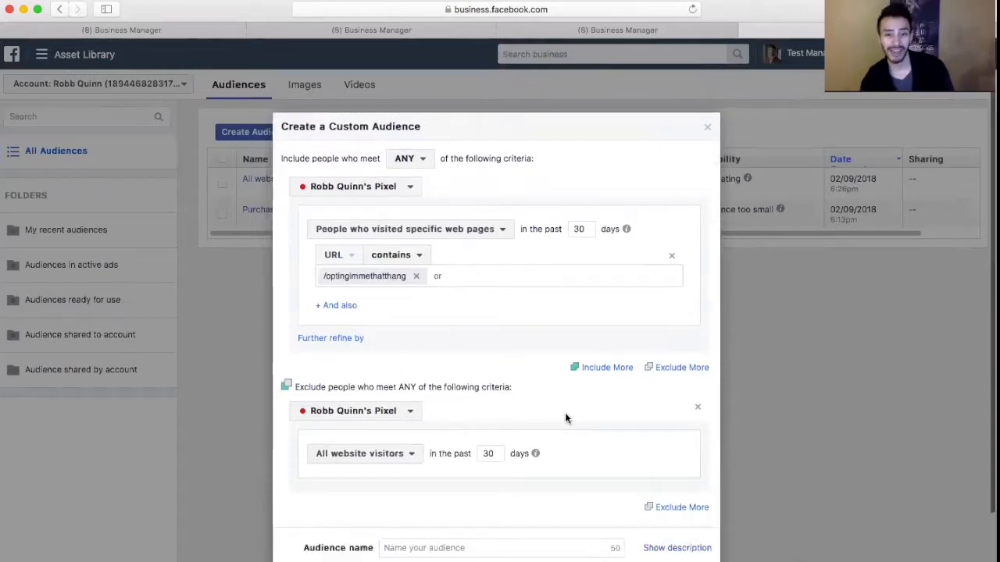
pyautogui.click(378, 434)
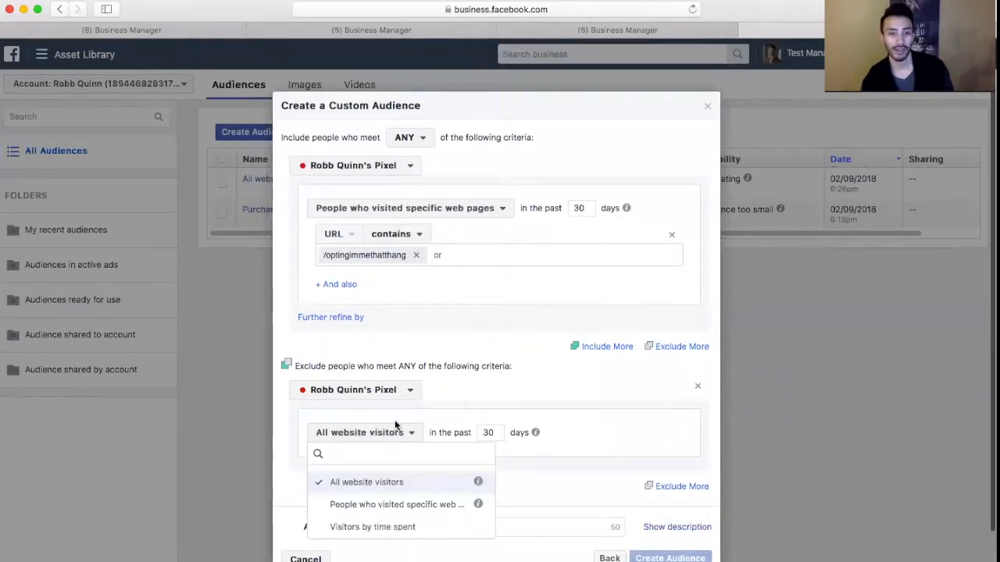
pyautogui.scroll(-2, 366, 468)
pyautogui.click(365, 467)
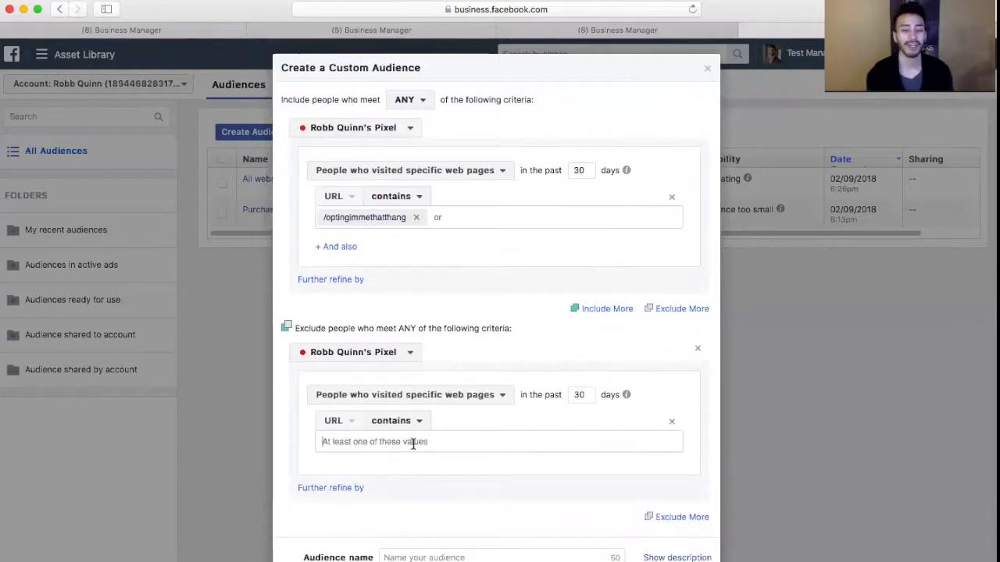
# Set the exclusion rule's URL value to contain "/gladididit"
pyautogui.write('glad')
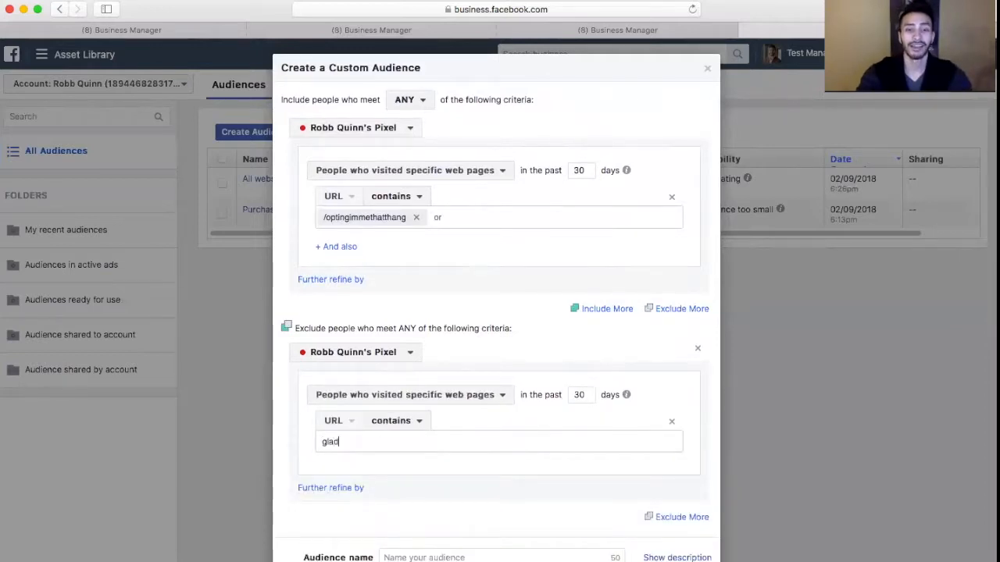
pyautogui.write('ididit')
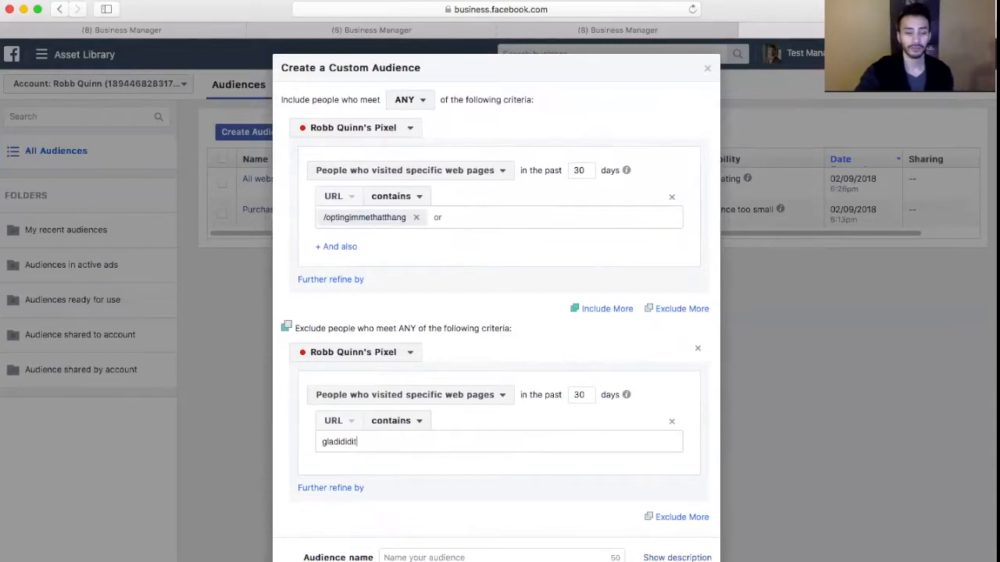
pyautogui.press('Left')
pyautogui.press('Left')
pyautogui.press('Left')
pyautogui.press('Left')
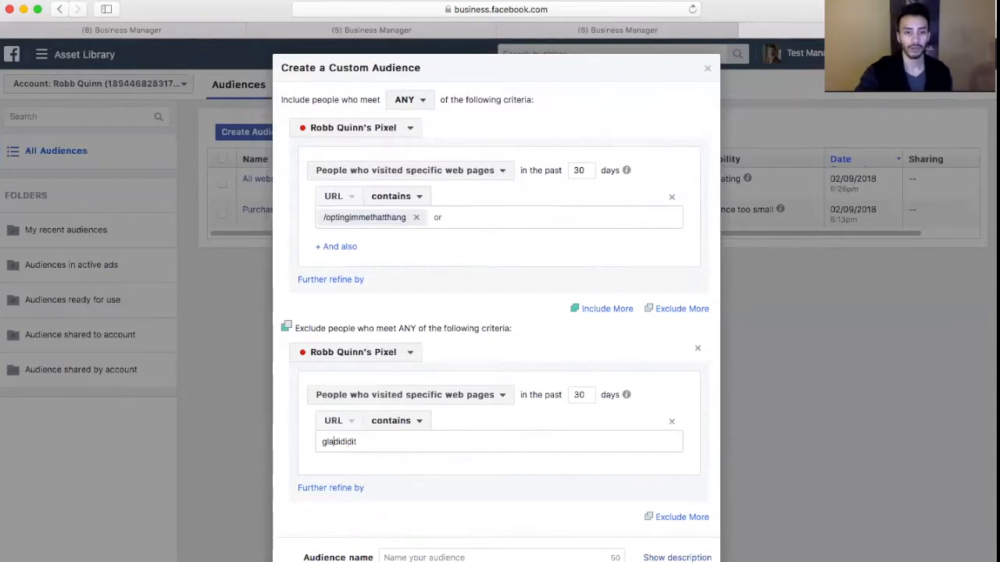
pyautogui.write('/')
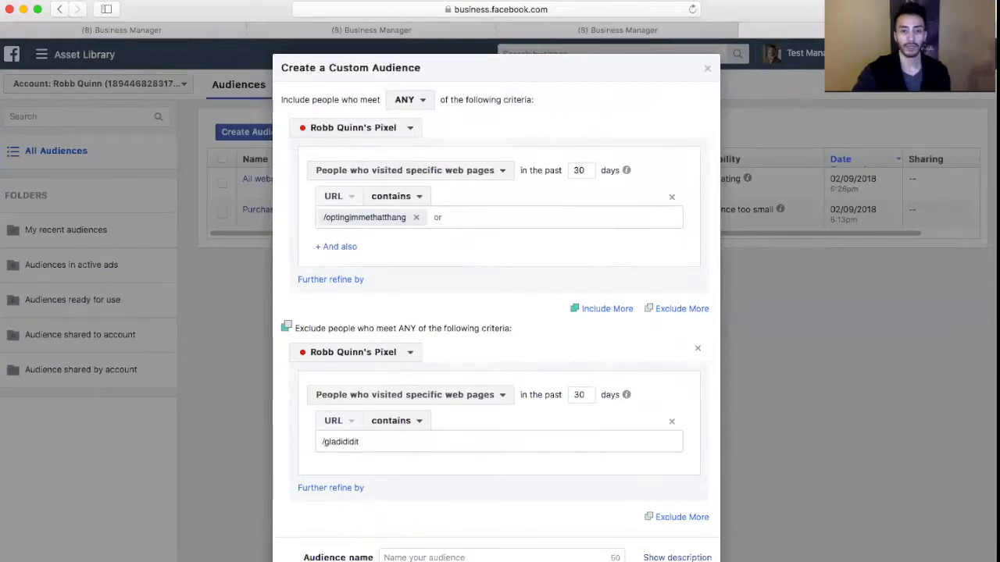
pyautogui.press('Return')
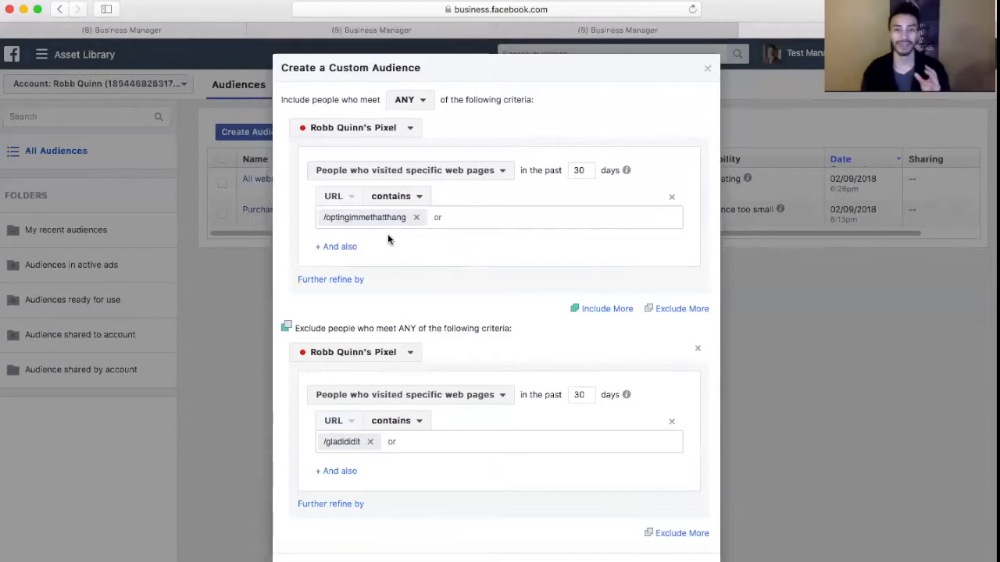
pyautogui.moveTo(582, 173); pyautogui.dragTo(571, 174)
pyautogui.click(579, 188)
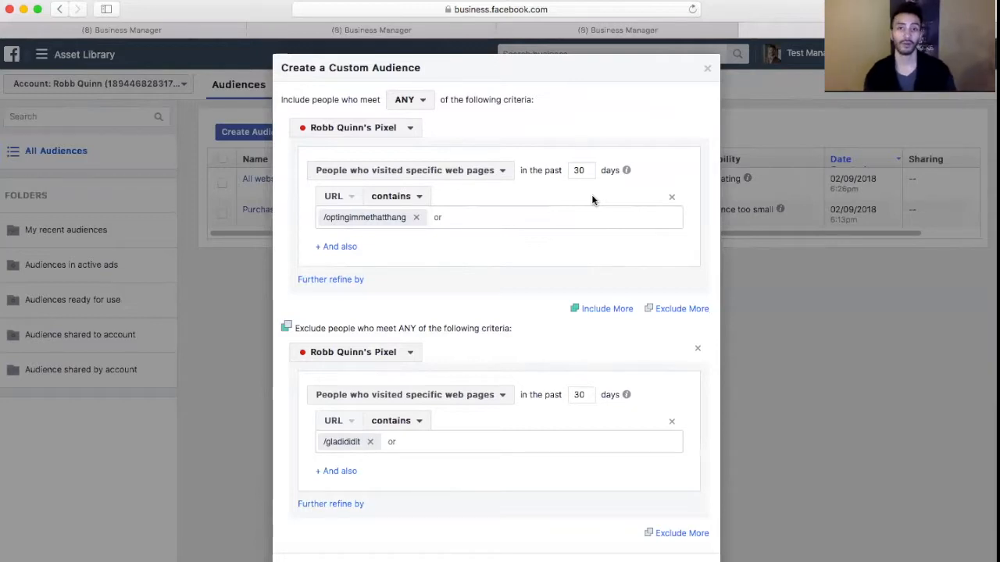
pyautogui.doubleClick(580, 169)
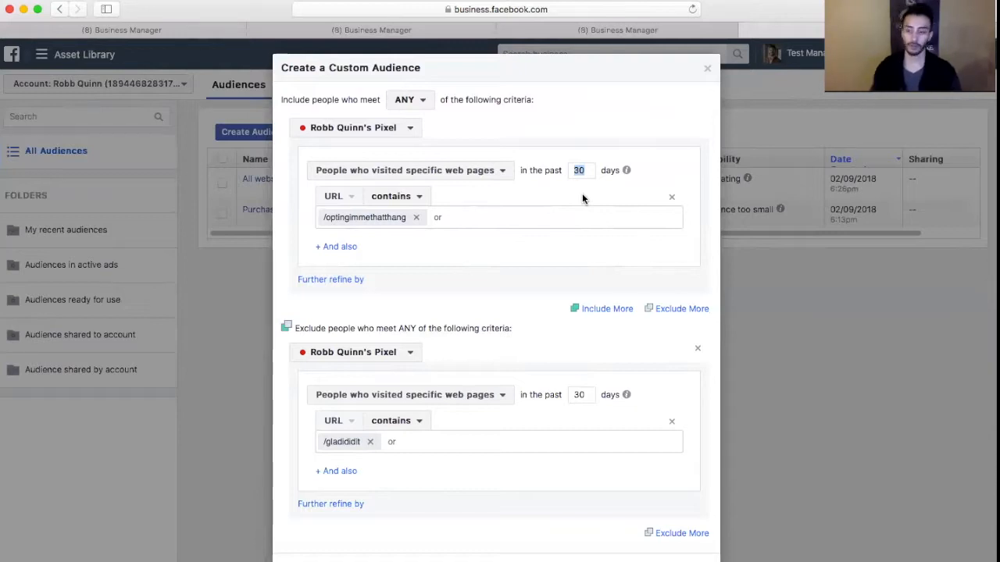
pyautogui.scroll(-1, 581, 198)
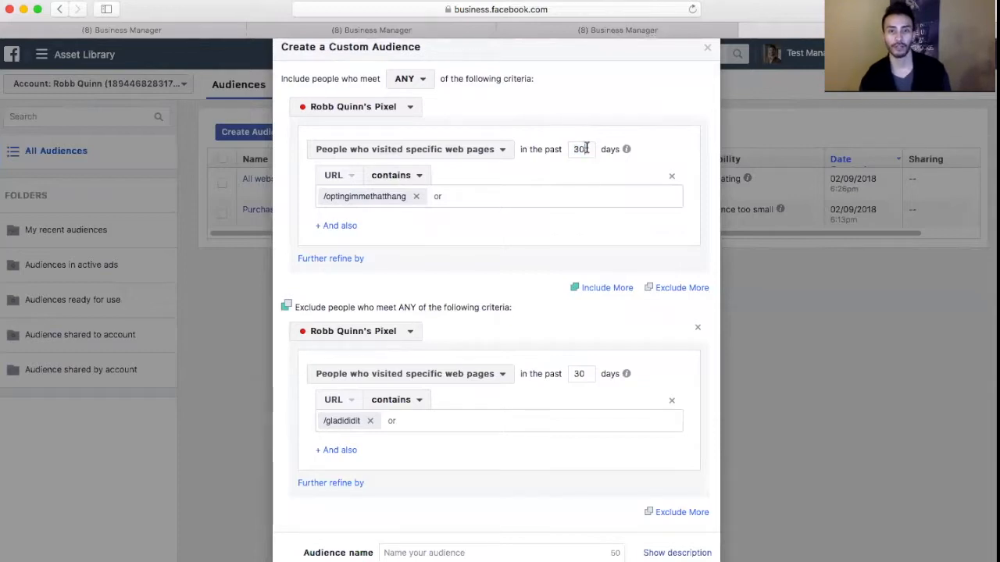
# Set the inclusion rule's look-back window to 7 days
pyautogui.click(578, 150)
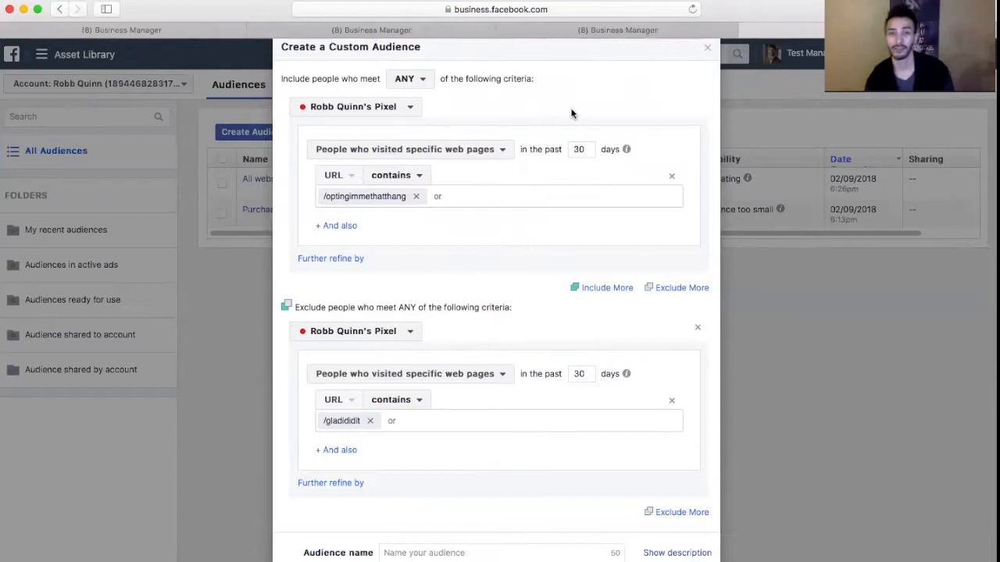
pyautogui.moveTo(585, 149); pyautogui.dragTo(568, 150)
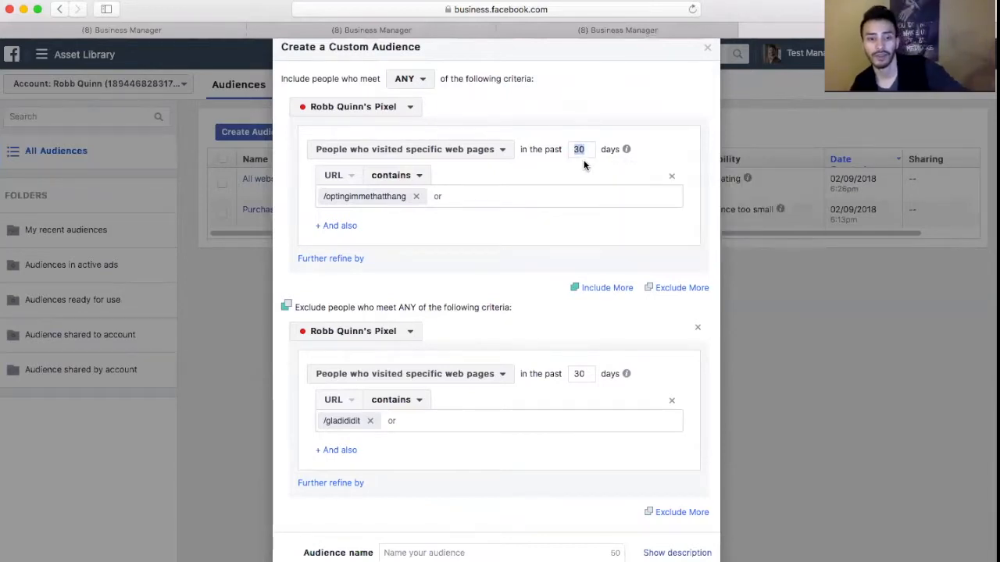
pyautogui.write('7')
pyautogui.moveTo(585, 373); pyautogui.dragTo(571, 374)
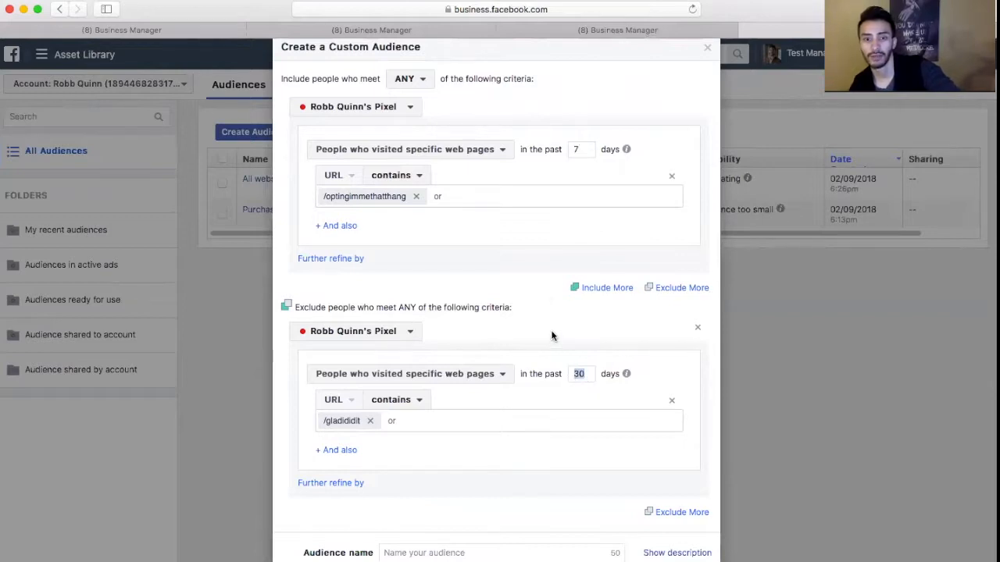
pyautogui.click(556, 348)
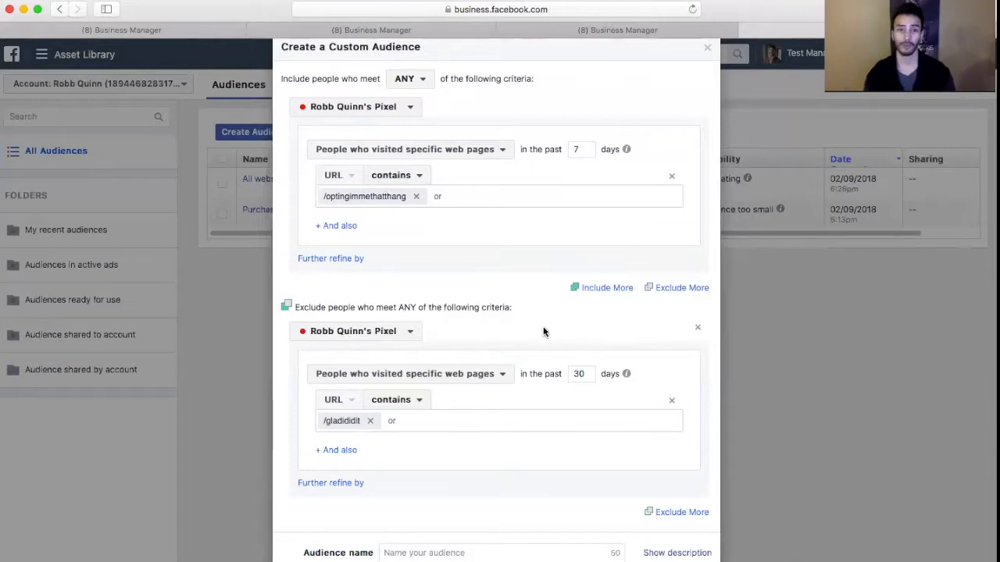
# Name the audience "lead for gimme dat thang" and create it
pyautogui.scroll(-2, 558, 273)
pyautogui.click(445, 488)
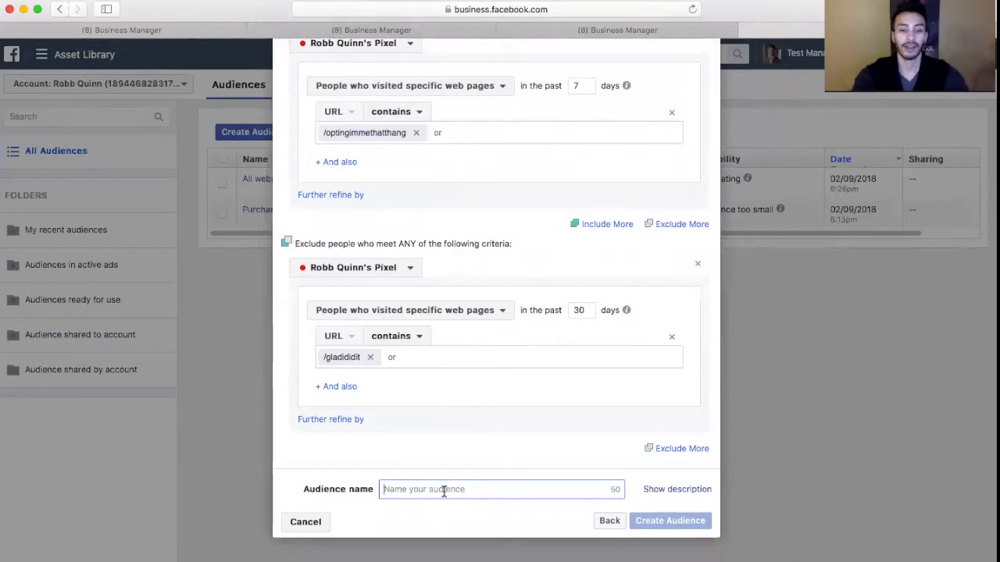
pyautogui.write('the')
pyautogui.press('BackSpace')
pyautogui.press('BackSpace')
pyautogui.press('BackSpace')
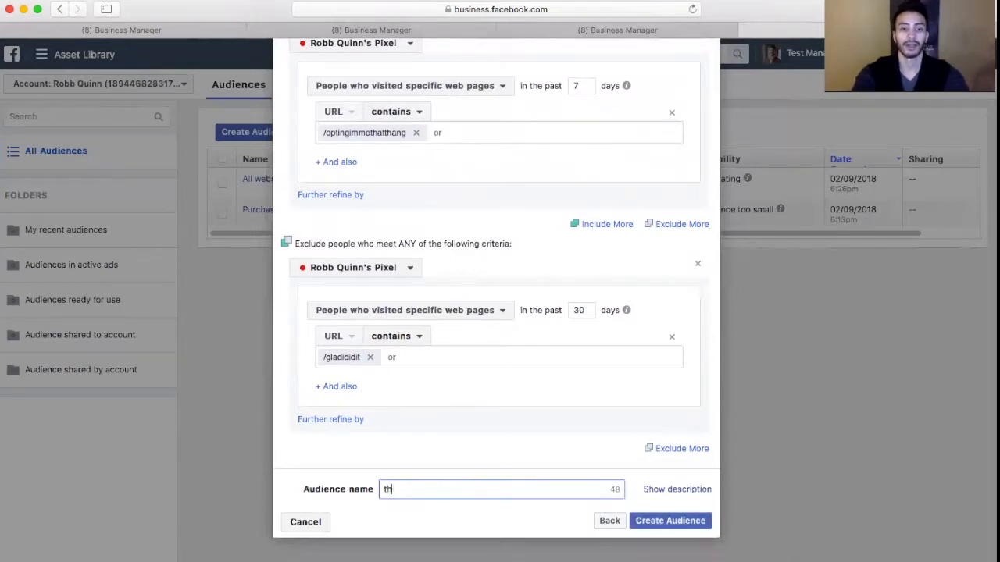
pyautogui.write('lead for')
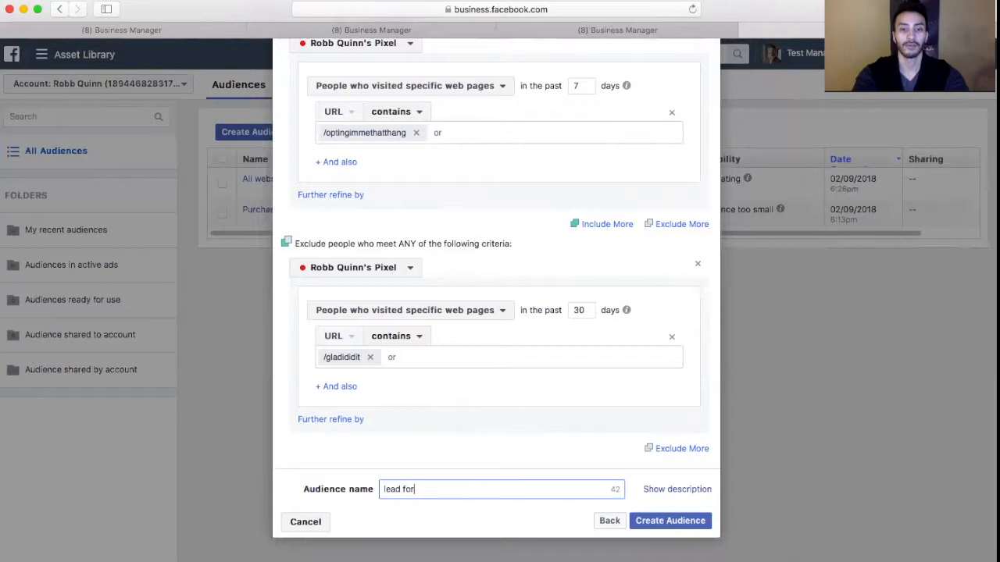
pyautogui.write(' glmme dat')
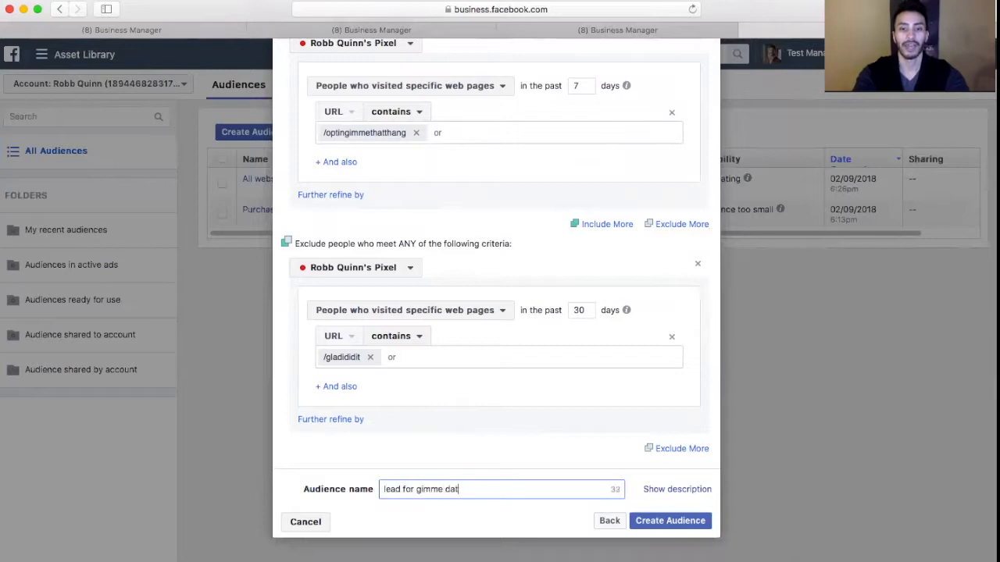
pyautogui.write(' thang')
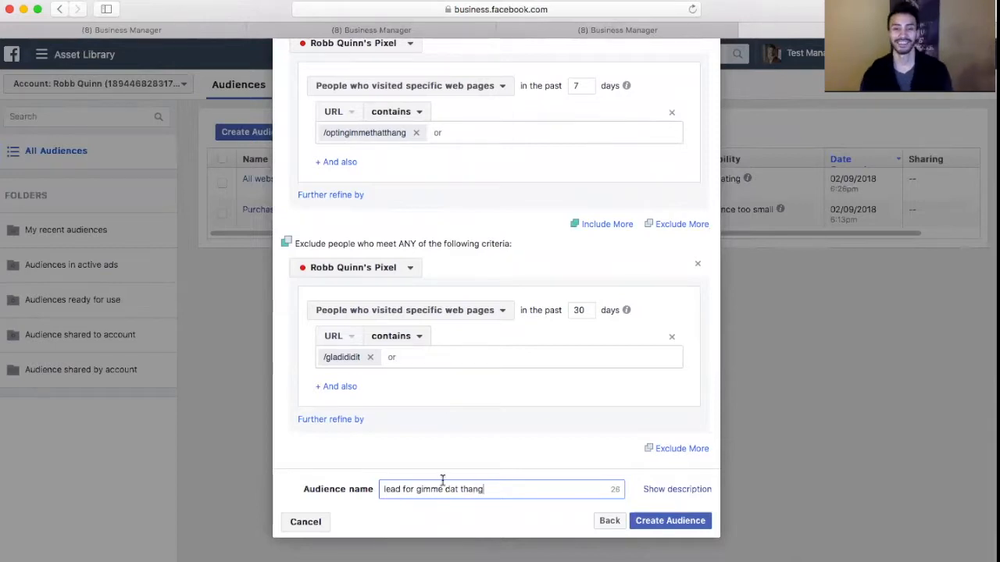
pyautogui.click(648, 523)
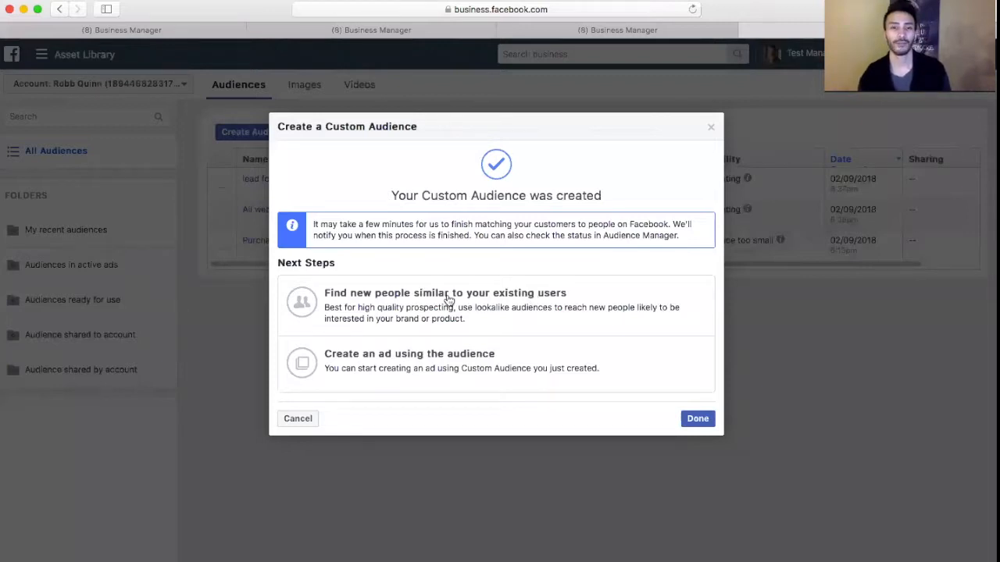
# Open and cancel the lookalike audience setup, and start a new custom audience based on website traffic
pyautogui.click(488, 301)
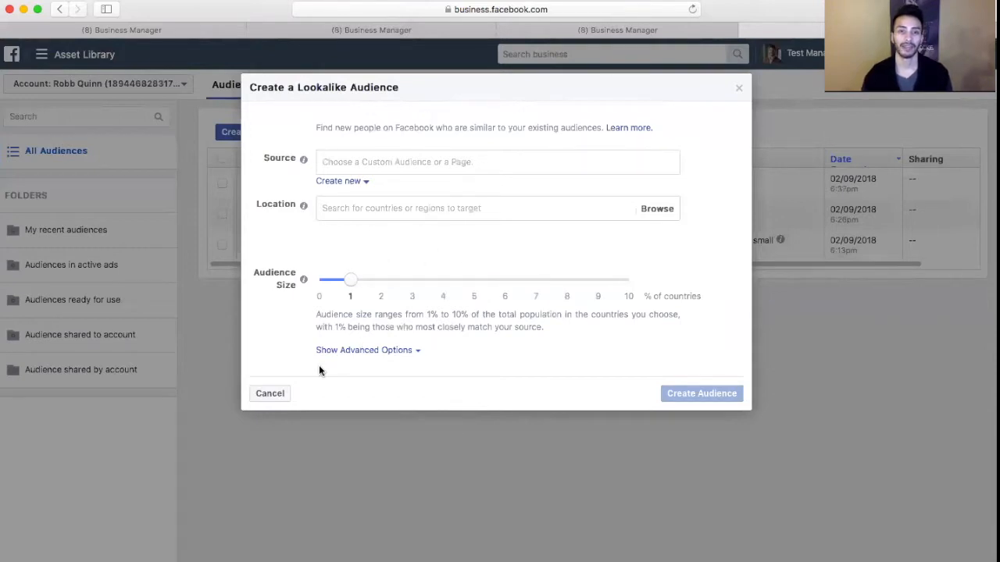
pyautogui.click(269, 395)
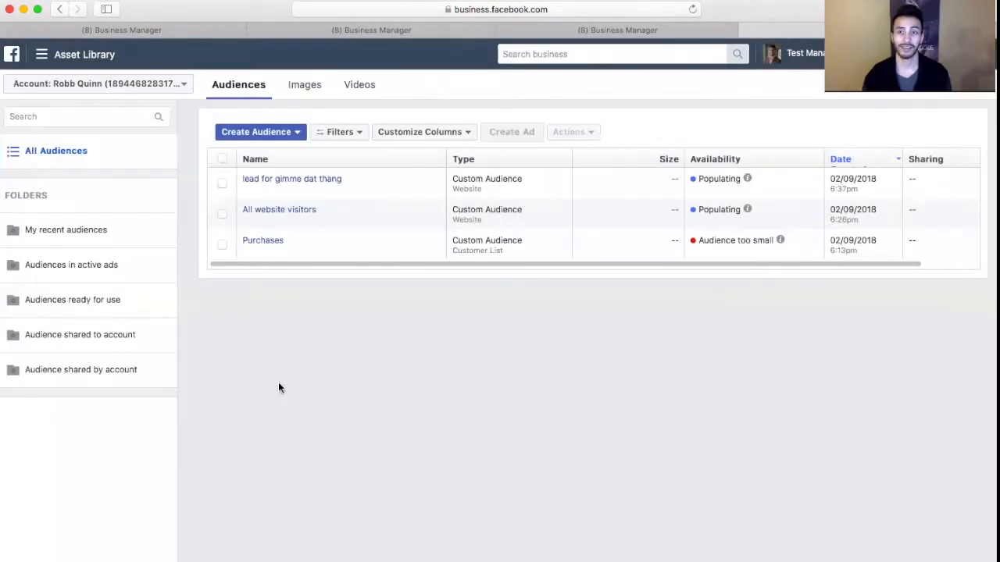
pyautogui.click(273, 134)
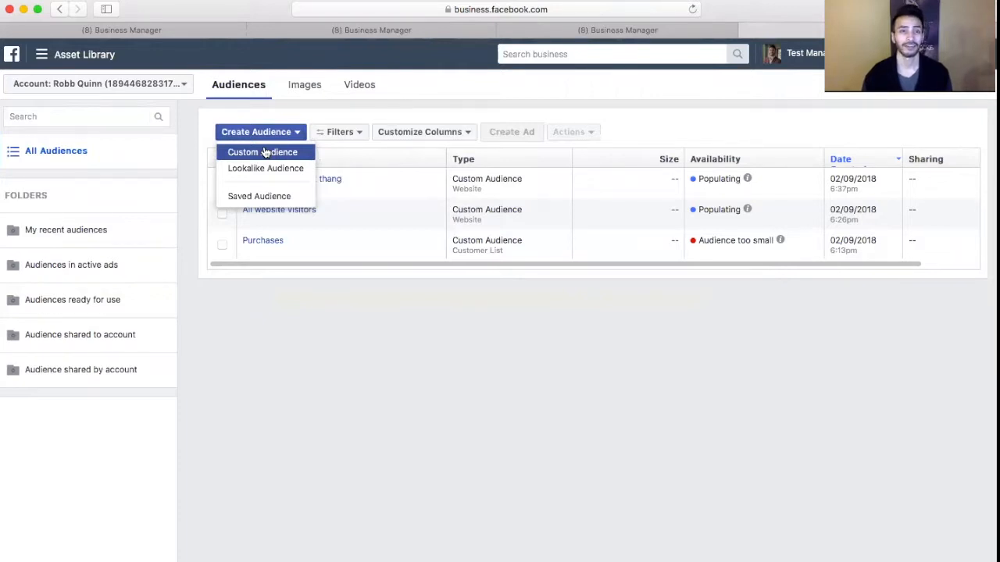
pyautogui.click(266, 153)
pyautogui.click(455, 276)
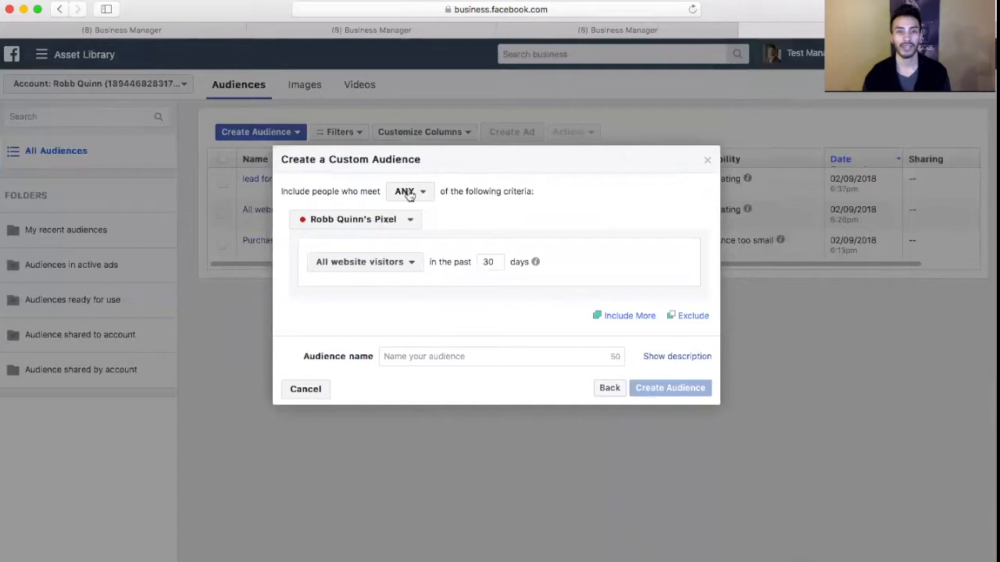
# Include people who visited specific web pages and add an exclusion rule of the same type
pyautogui.click(387, 263)
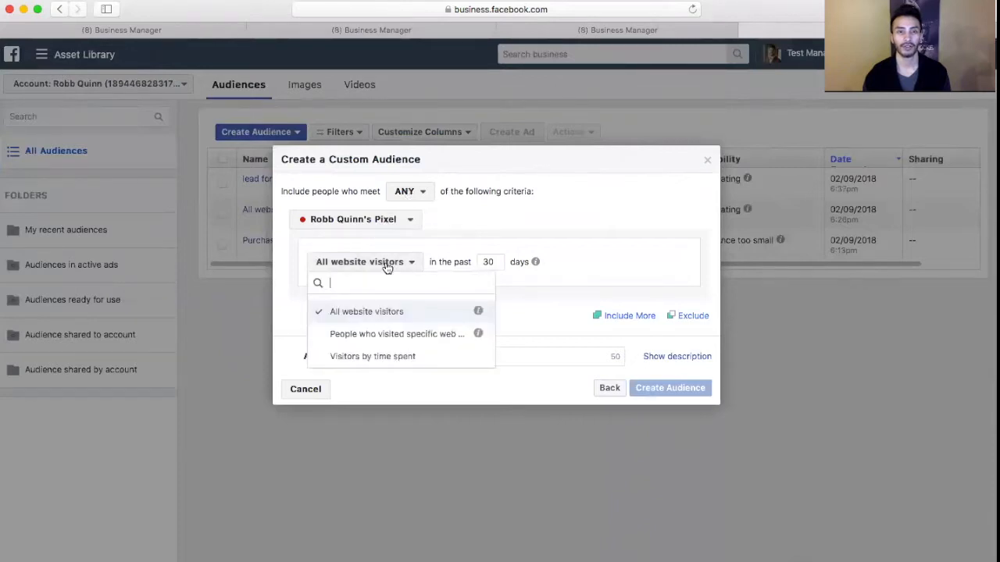
pyautogui.click(404, 335)
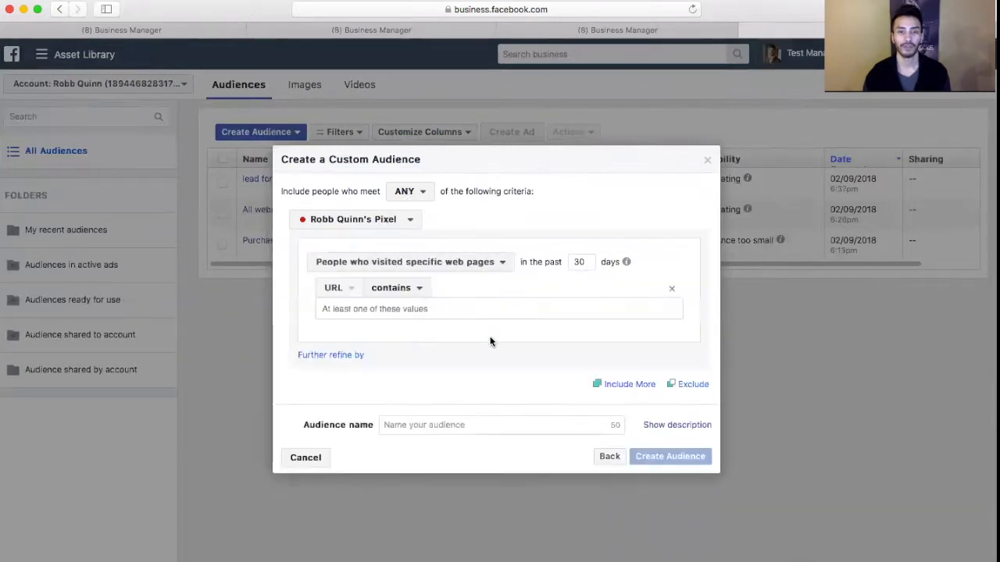
pyautogui.click(693, 385)
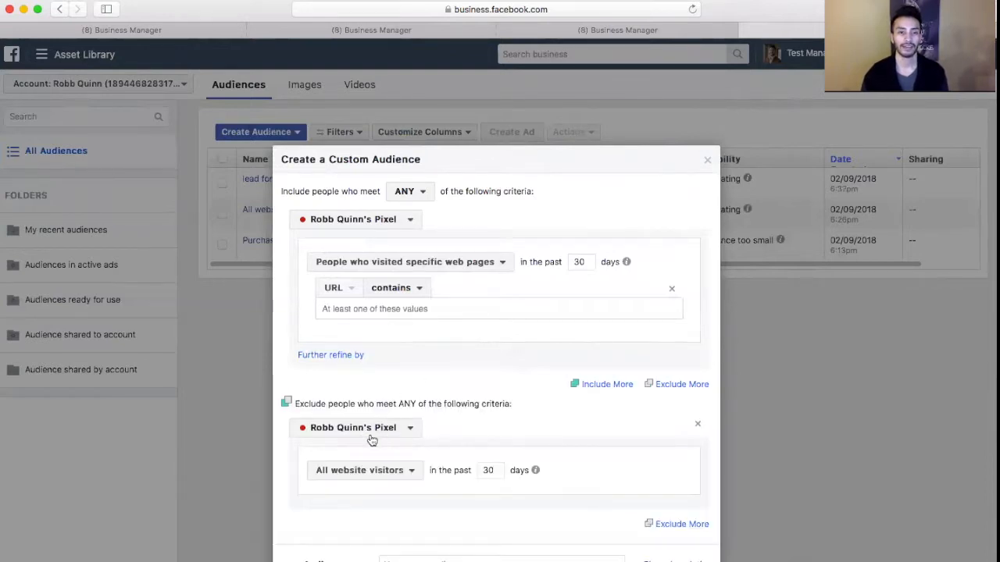
pyautogui.click(377, 470)
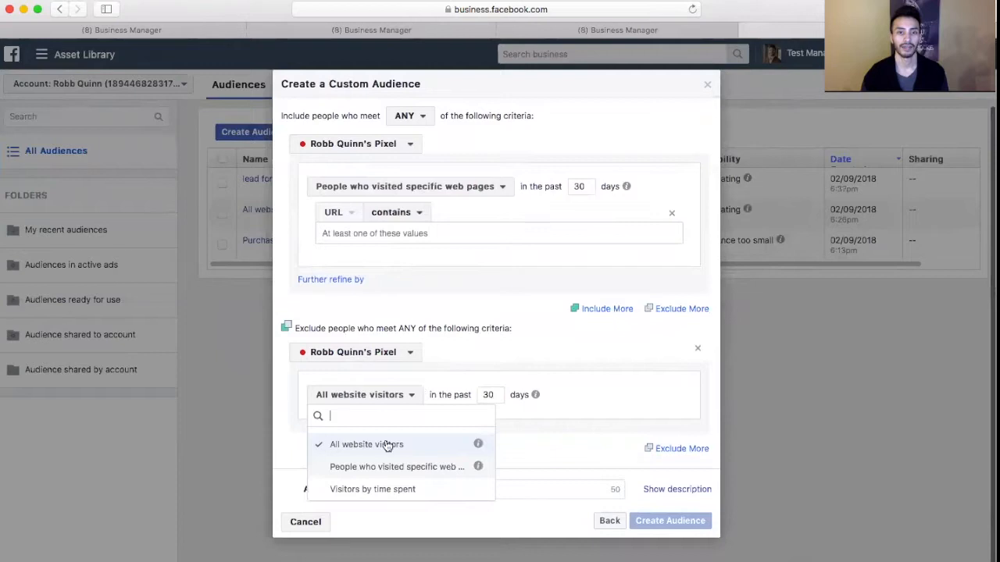
pyautogui.click(396, 468)
pyautogui.scroll(-2, 526, 338)
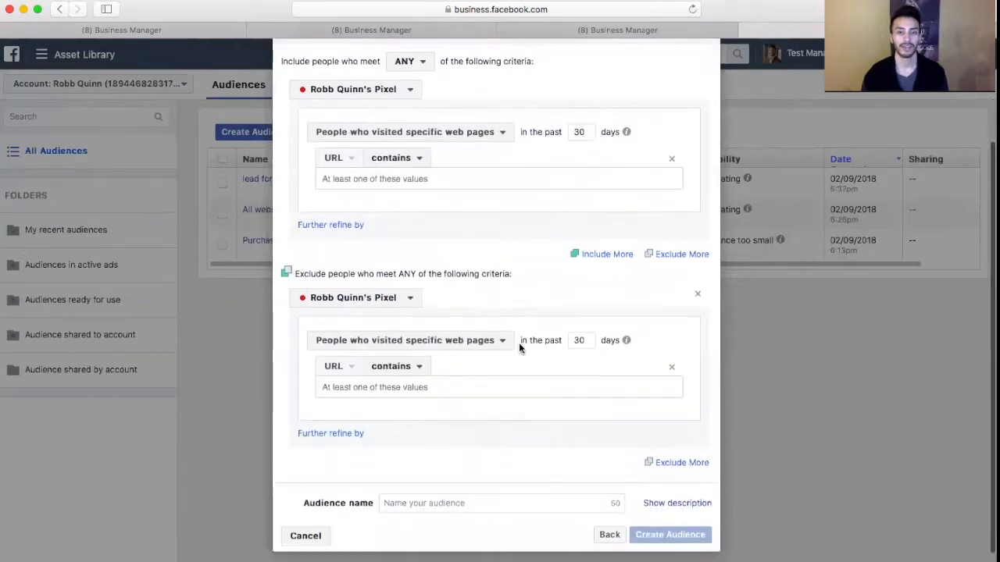
# Set the inclusion rule's URL value to contain "/gladigotit"
pyautogui.click(448, 181)
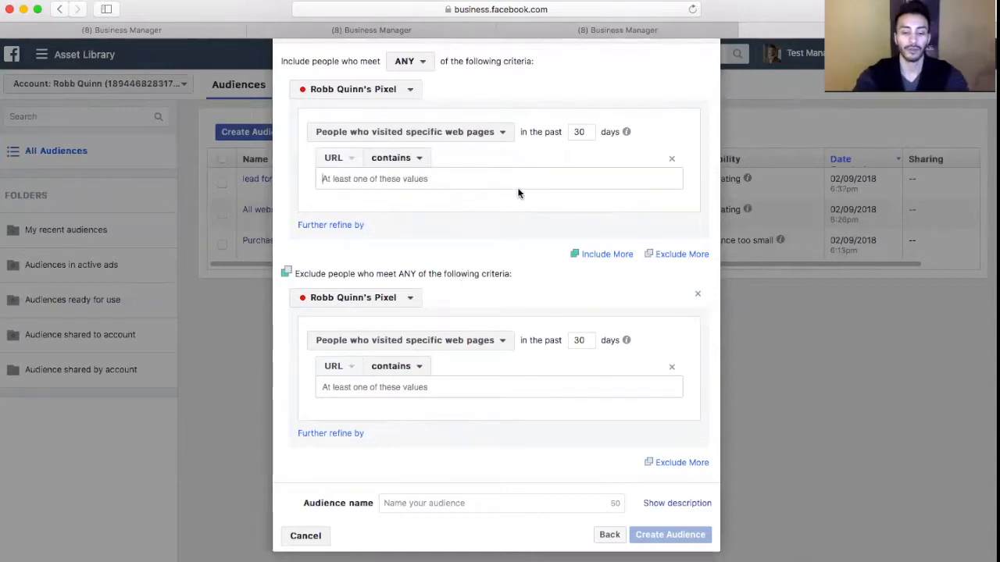
pyautogui.write('gladit')
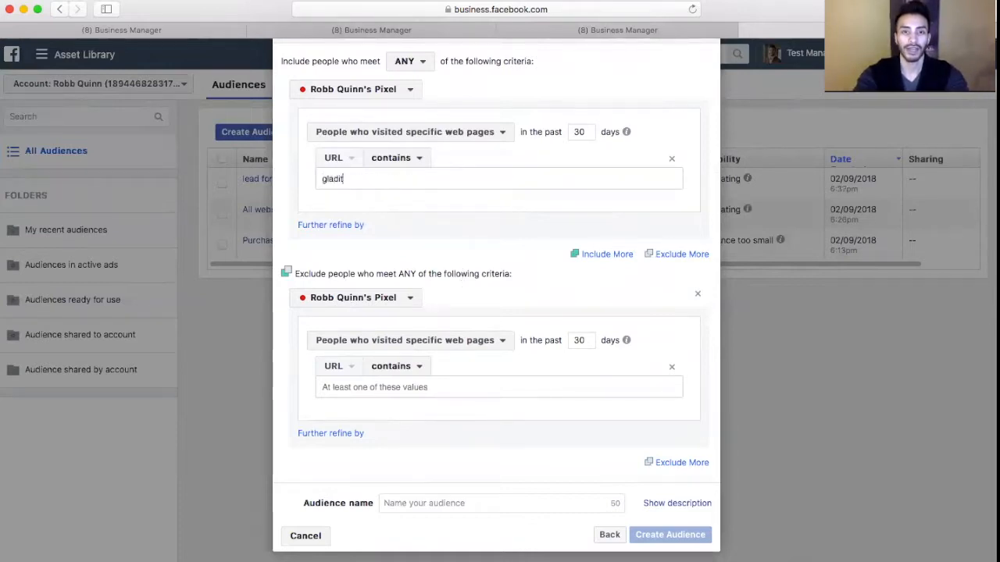
pyautogui.write('igat')
pyautogui.press('BackSpace')
pyautogui.press('BackSpace')
pyautogui.press('BackSpace')
pyautogui.press('BackSpace')
pyautogui.press('BackSpace')
pyautogui.press('BackSpace')
pyautogui.press('BackSpace')
pyautogui.press('BackSpace')
pyautogui.write('/glad')
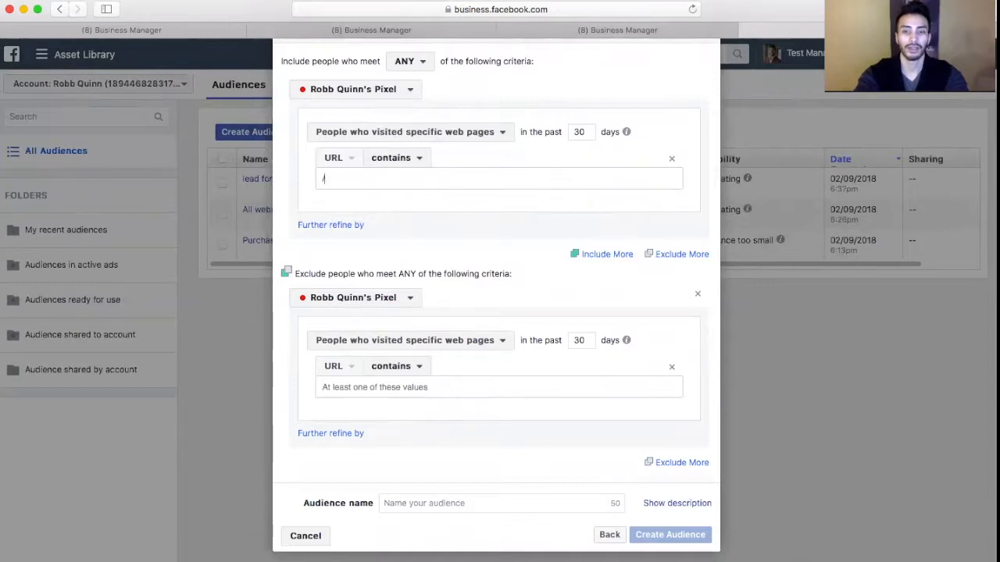
pyautogui.press('Return')
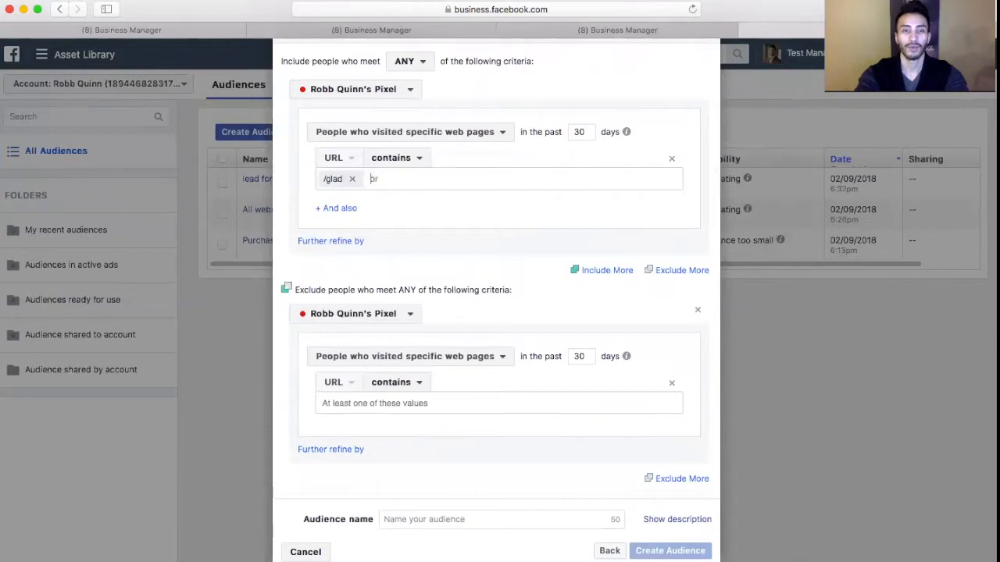
pyautogui.press('BackSpace')
pyautogui.write('/gladigotit')
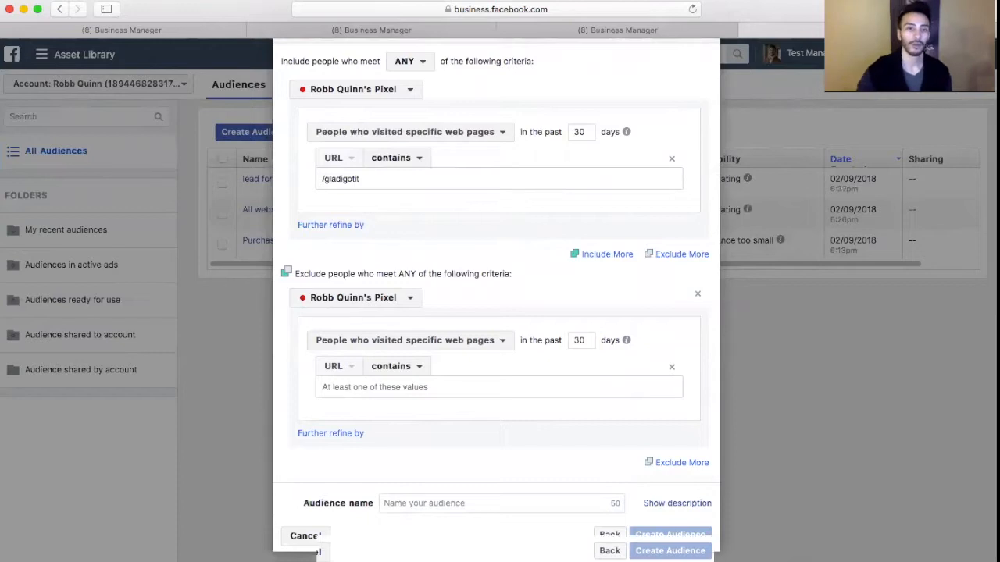
pyautogui.press('Return')
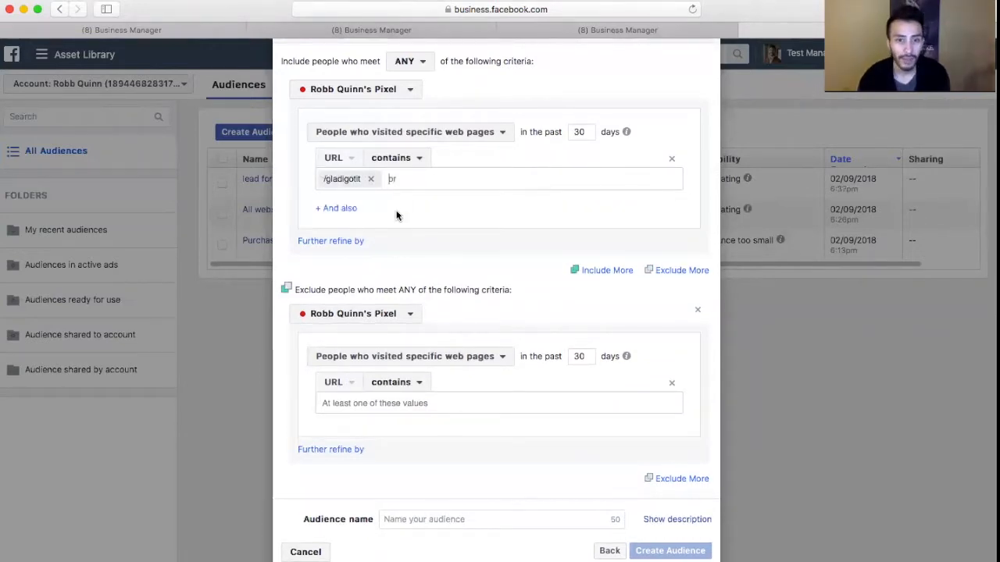
# Exclude visitors whose page URL contains "/bookingpage"
pyautogui.click(453, 402)
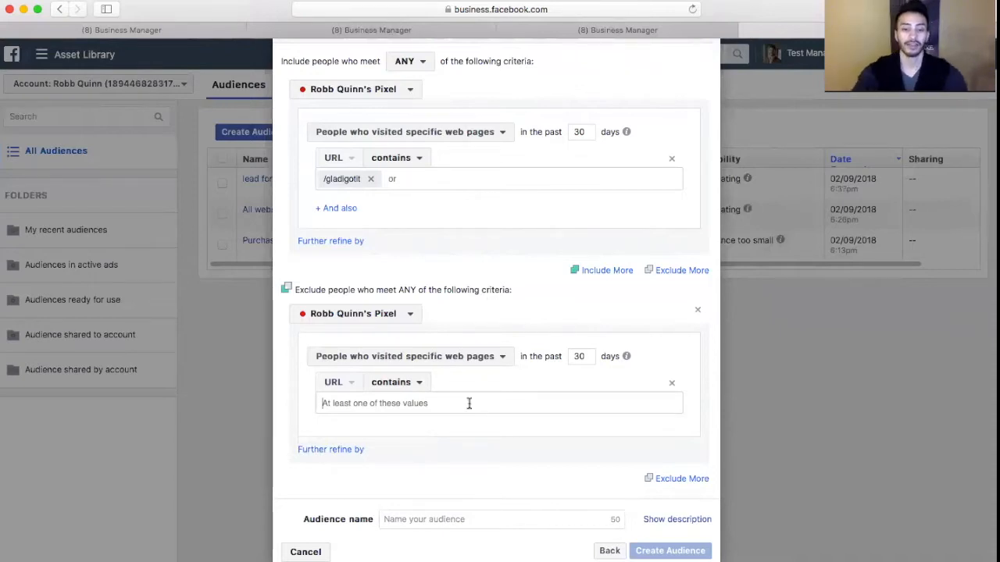
pyautogui.write('book')
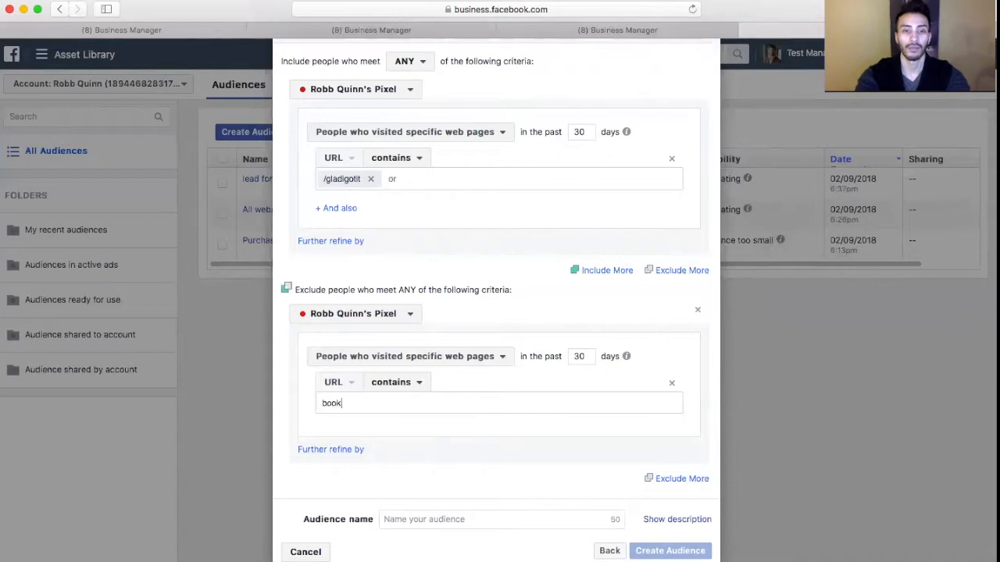
pyautogui.write('ingpage')
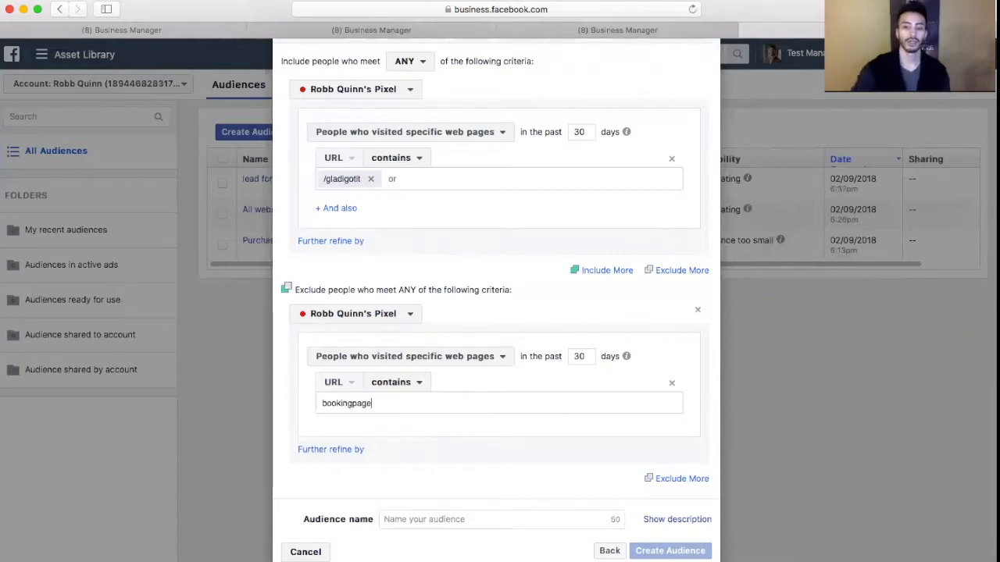
pyautogui.press('Left')
pyautogui.press('Left')
pyautogui.press('Left')
pyautogui.press('Left')
pyautogui.press('Left')
pyautogui.press('Left')
pyautogui.press('Left')
pyautogui.press('Left')
pyautogui.press('Left')
pyautogui.write('/')
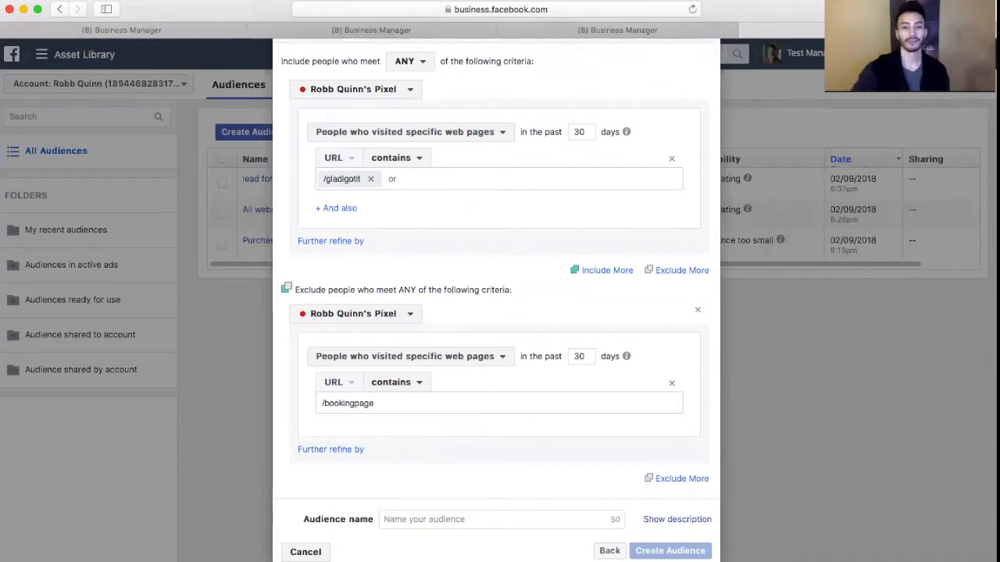
pyautogui.press('Return')
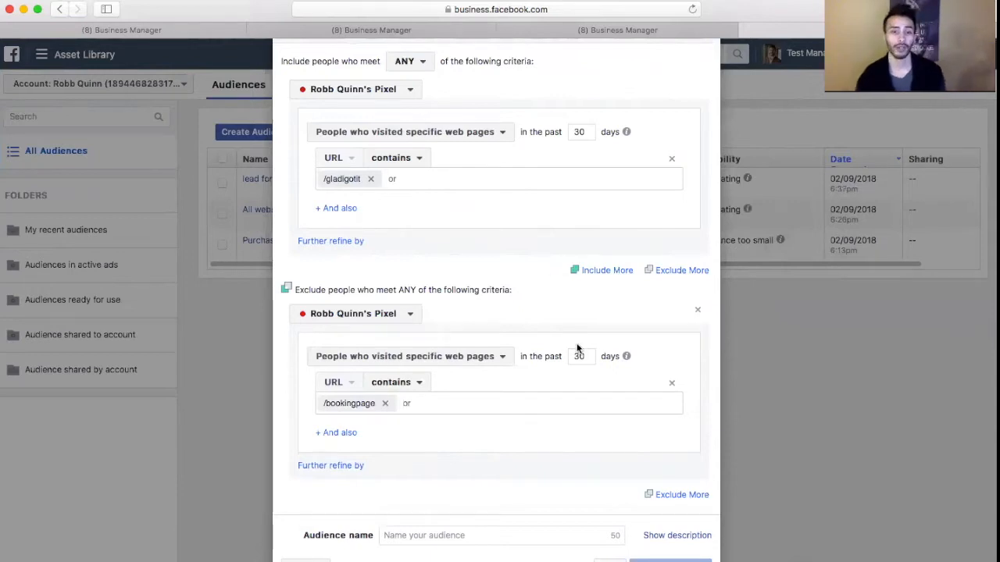
# Name the new audience "restaurant leads not booked"
pyautogui.scroll(-2, 515, 449)
pyautogui.click(500, 490)
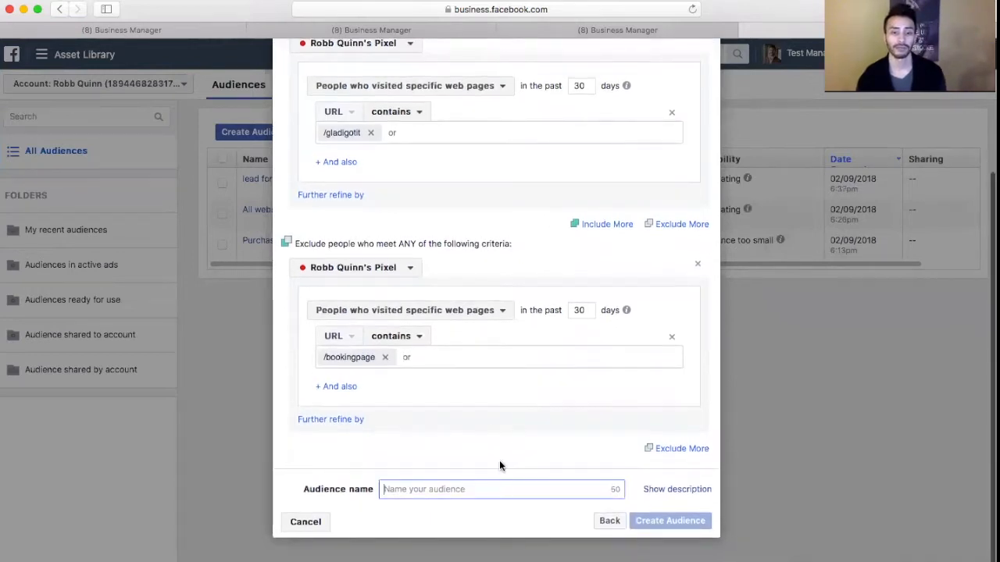
pyautogui.write('lea')
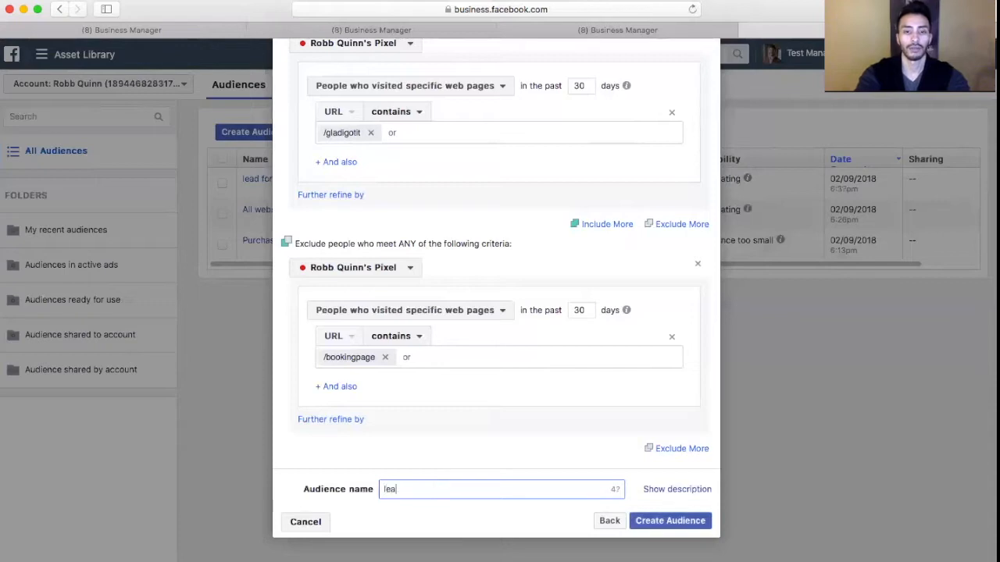
pyautogui.write('ds not ')
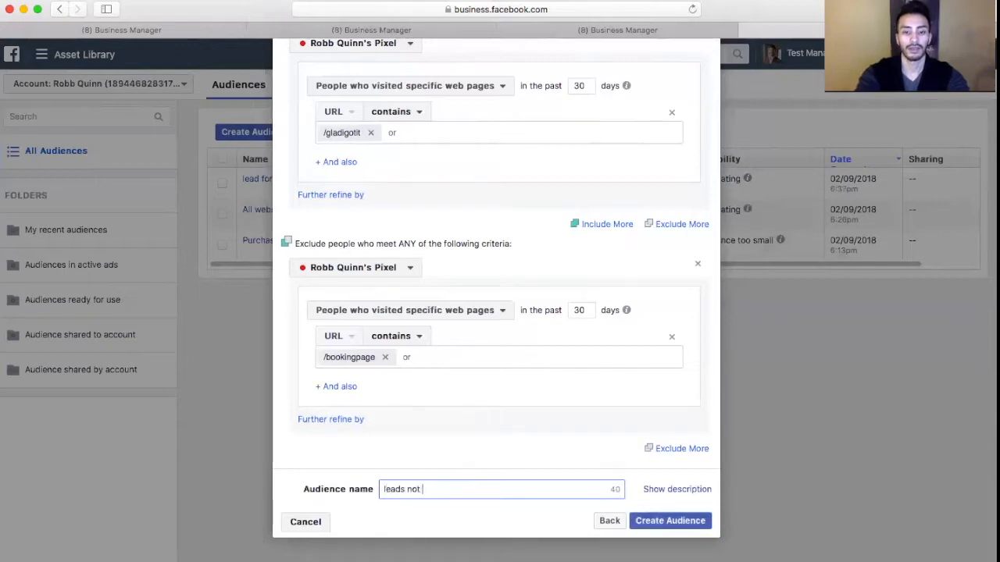
pyautogui.write('booked')
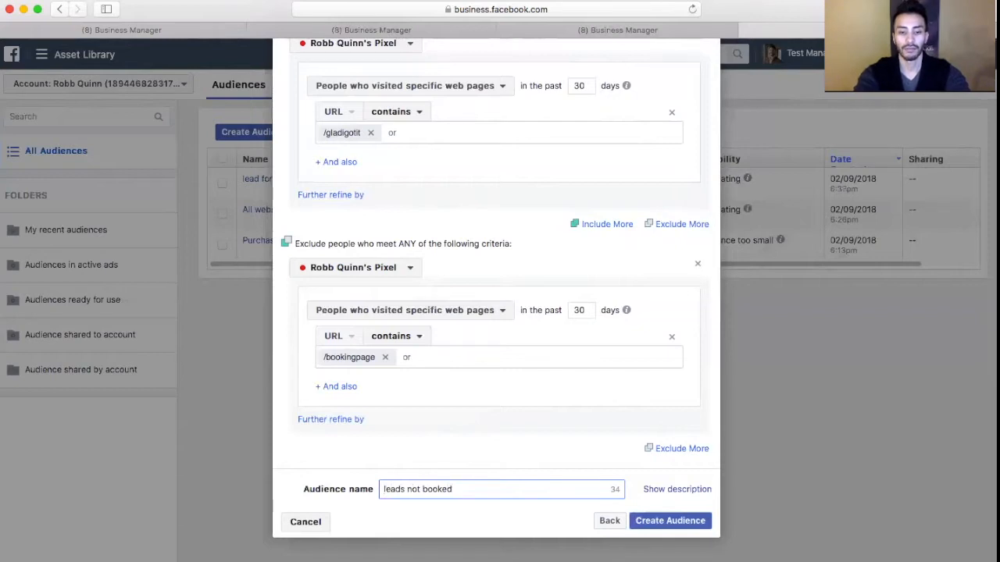
pyautogui.write('restaurant')
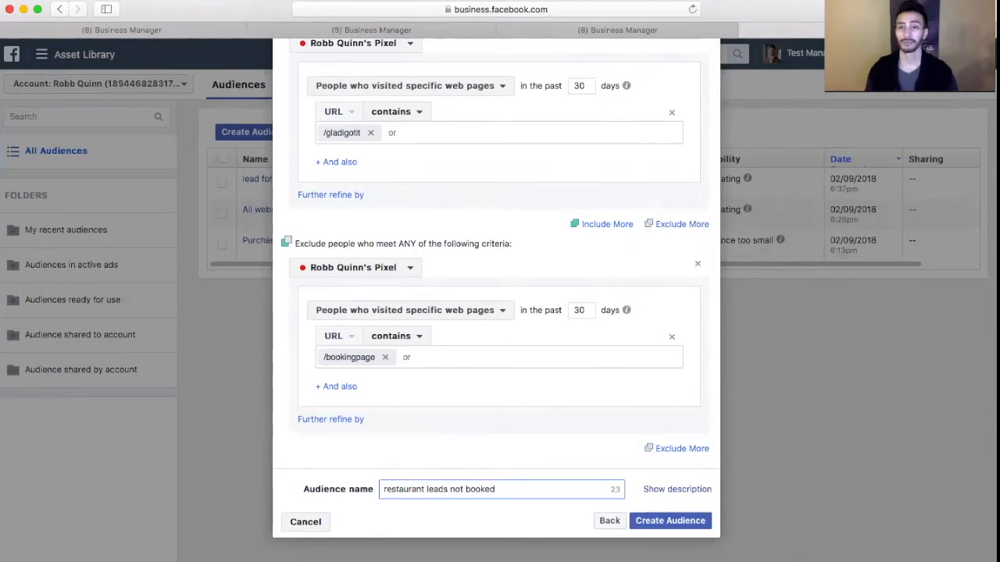
# Create the "restaurant leads not booked" custom audience and start a lookalike audience based on it
pyautogui.click(654, 522)
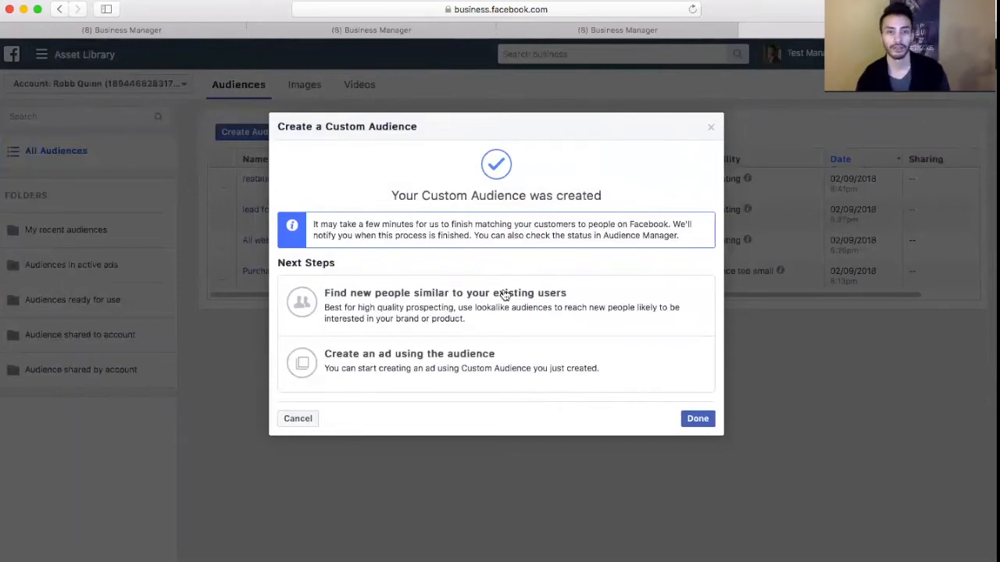
pyautogui.click(502, 289)
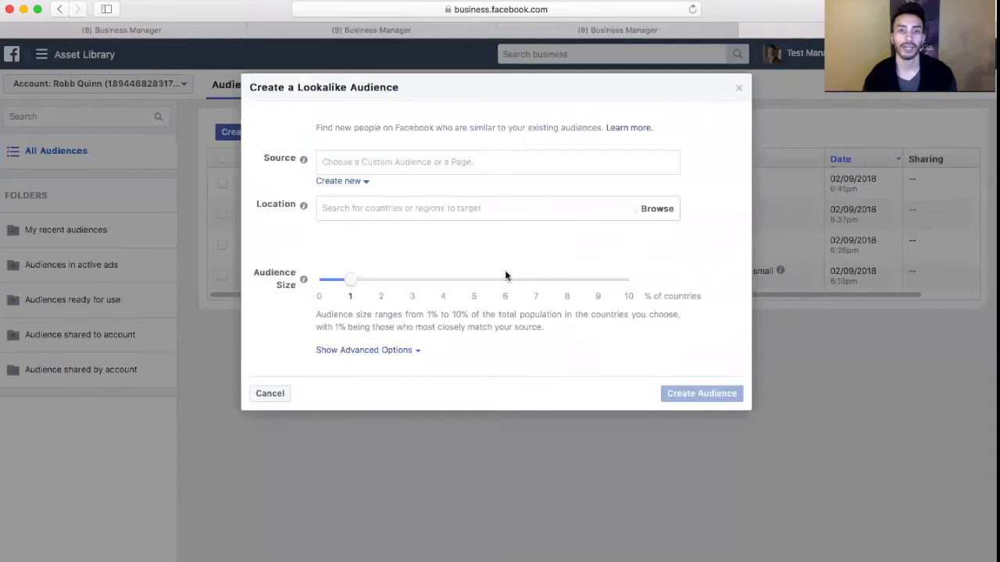
pyautogui.click(437, 204)
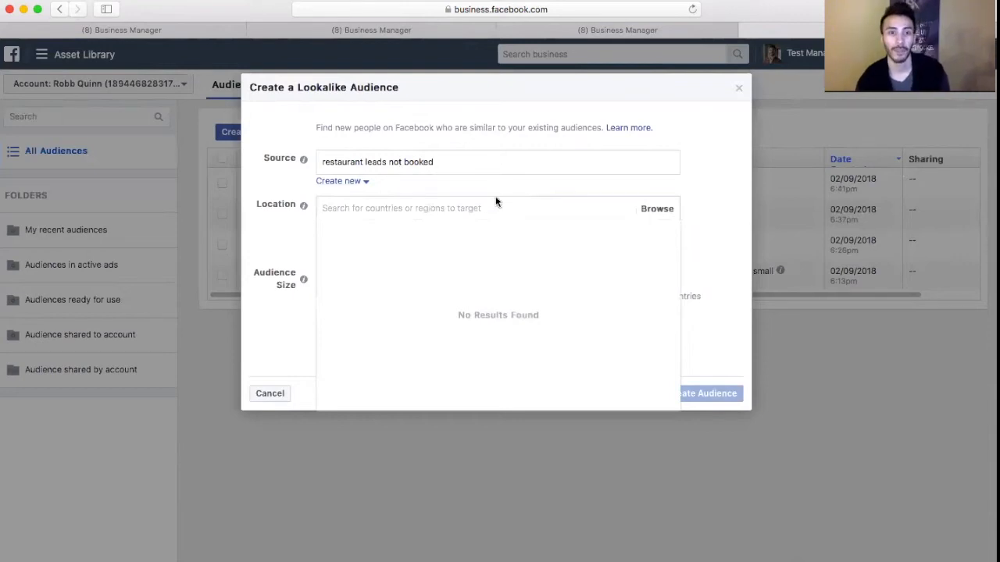
# Try to find Kansas City and Missouri as target locations for the lookalike audience
pyautogui.write('kans')
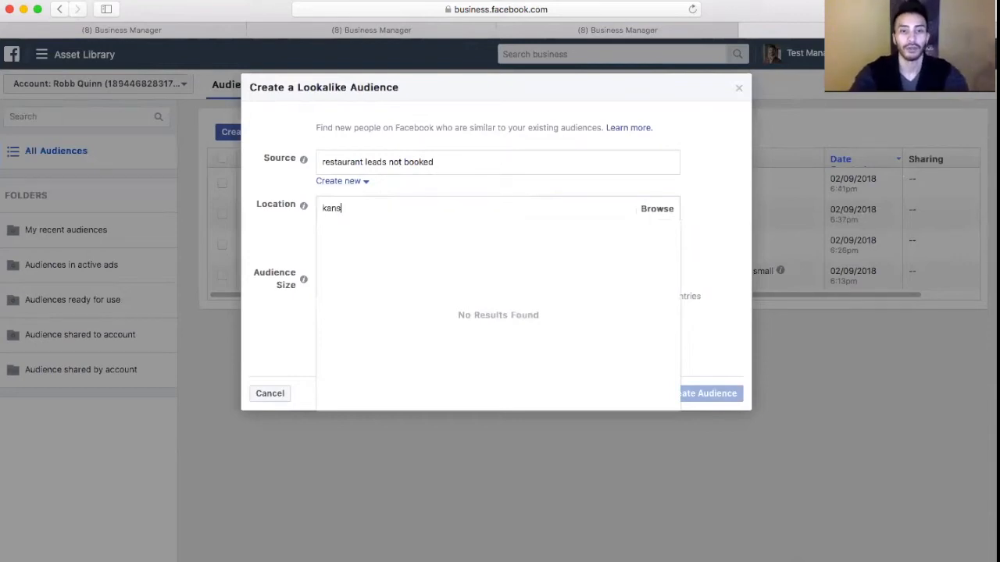
pyautogui.write('as city')
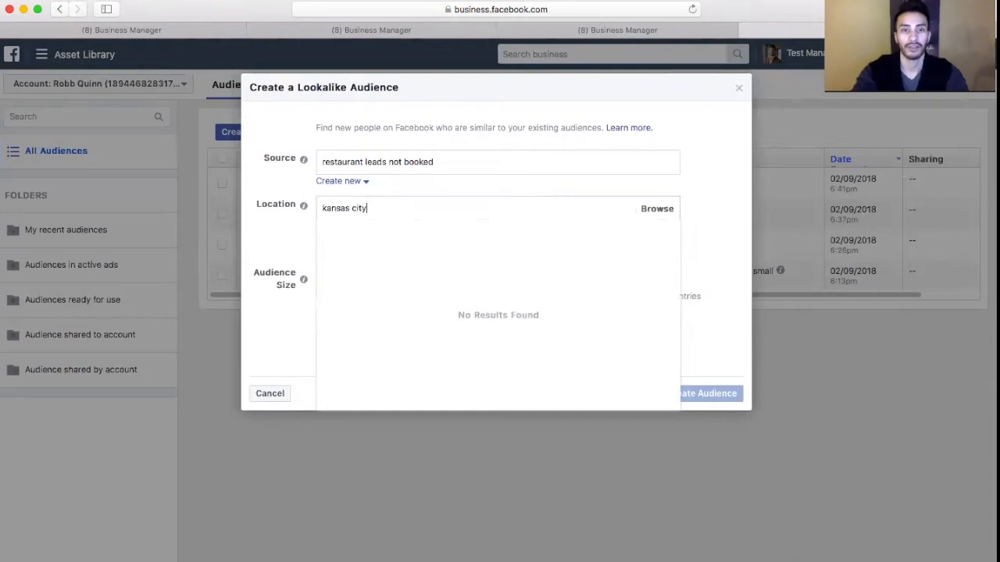
pyautogui.click(488, 203)
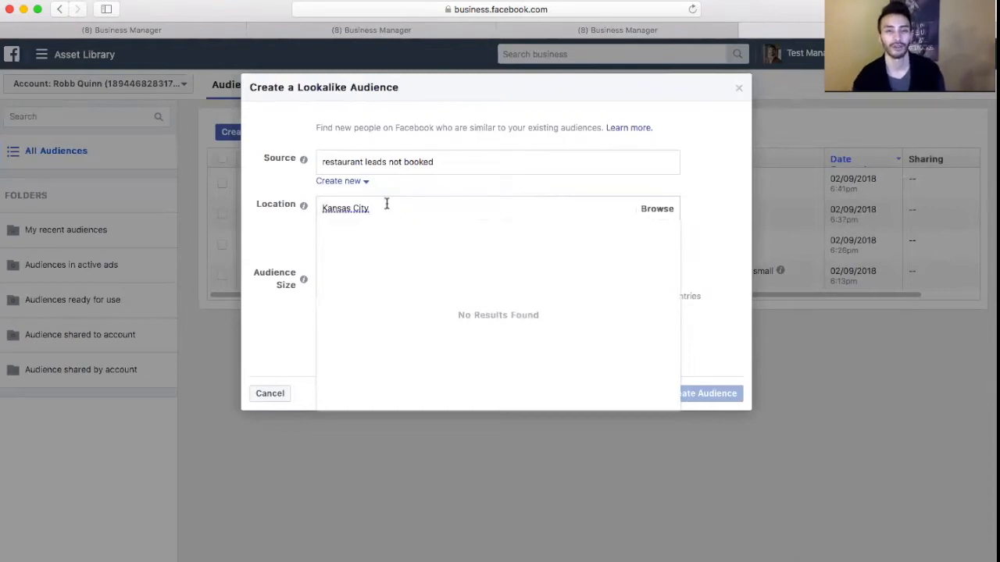
pyautogui.press('BackSpace')
pyautogui.press('BackSpace')
pyautogui.press('BackSpace')
pyautogui.press('BackSpace')
pyautogui.press('BackSpace')
pyautogui.press('BackSpace')
pyautogui.press('BackSpace')
pyautogui.press('BackSpace')
pyautogui.press('BackSpace')
pyautogui.press('BackSpace')
pyautogui.press('BackSpace')
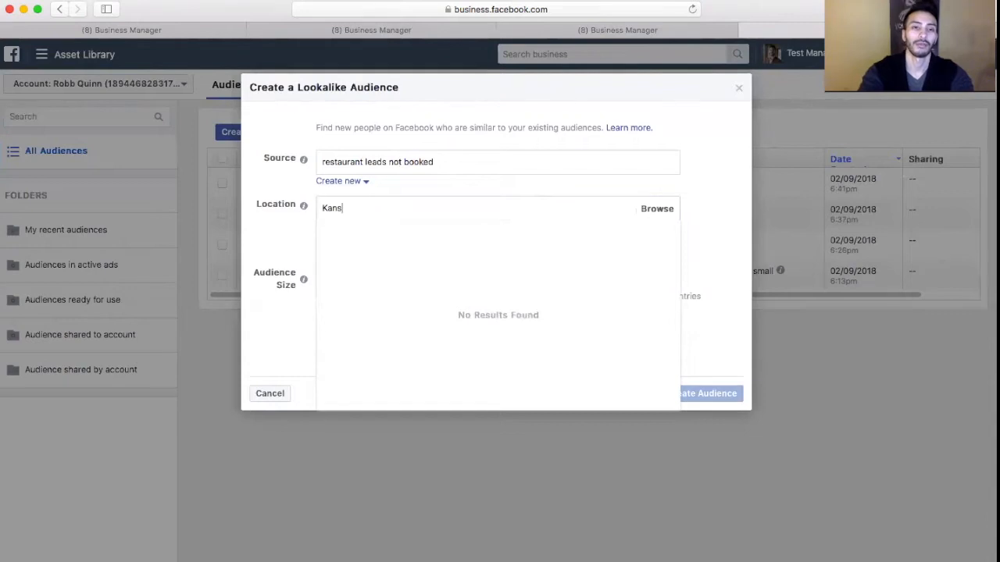
pyautogui.write('missouri')
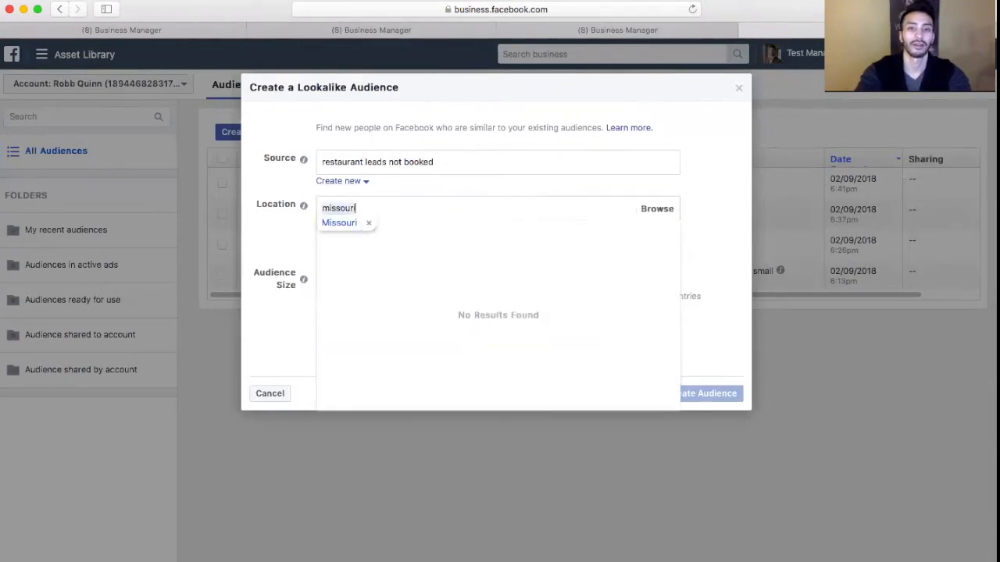
pyautogui.press('BackSpace')
pyautogui.press('BackSpace')
pyautogui.press('BackSpace')
pyautogui.press('BackSpace')
pyautogui.press('BackSpace')
pyautogui.press('BackSpace')
pyautogui.press('BackSpace')
pyautogui.press('BackSpace')
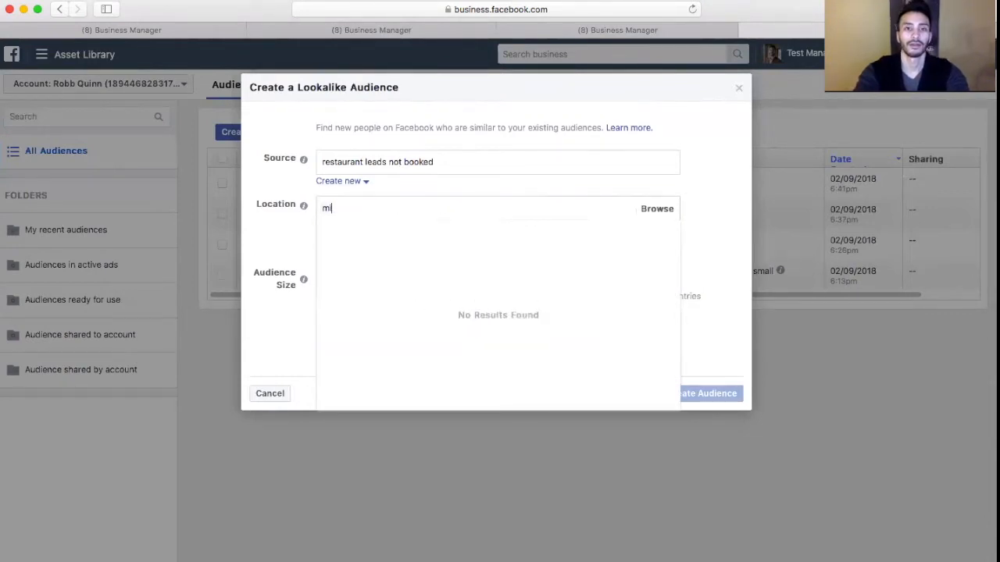
# Target the United States and create the lookalike audience with an audience size of 1%
pyautogui.write('unitied')
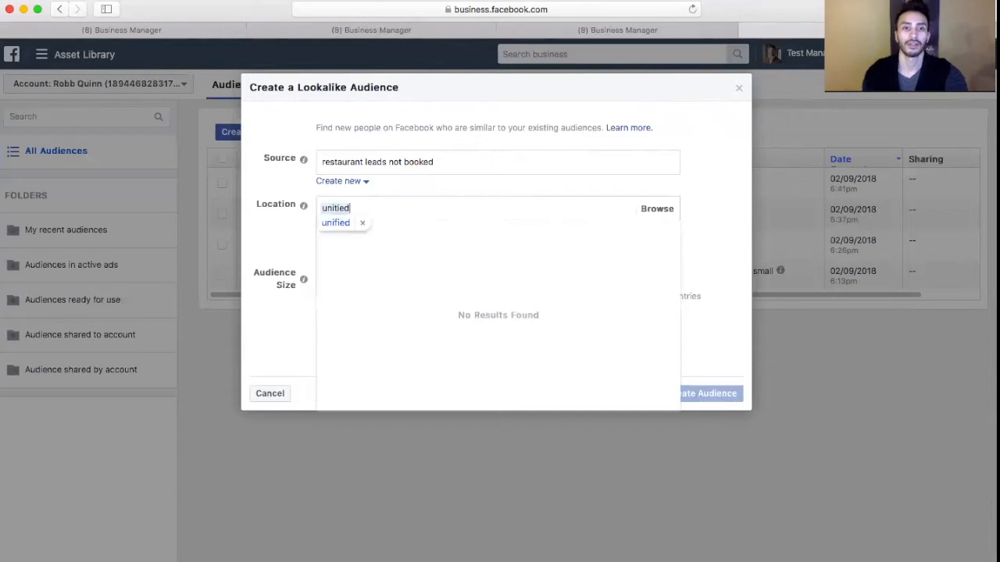
pyautogui.press('BackSpace')
pyautogui.press('BackSpace')
pyautogui.press('BackSpace')
pyautogui.press('BackSpace')
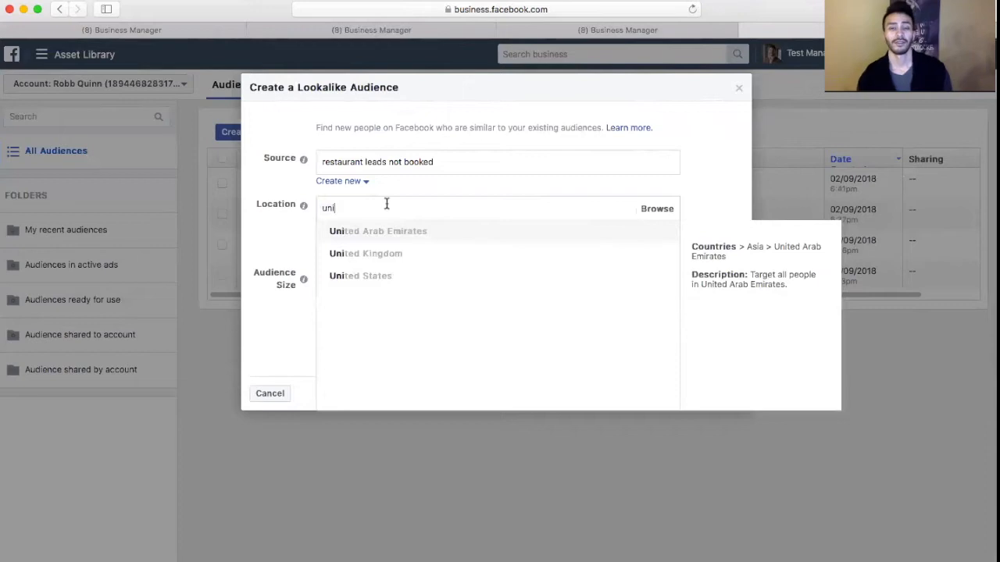
pyautogui.click(347, 275)
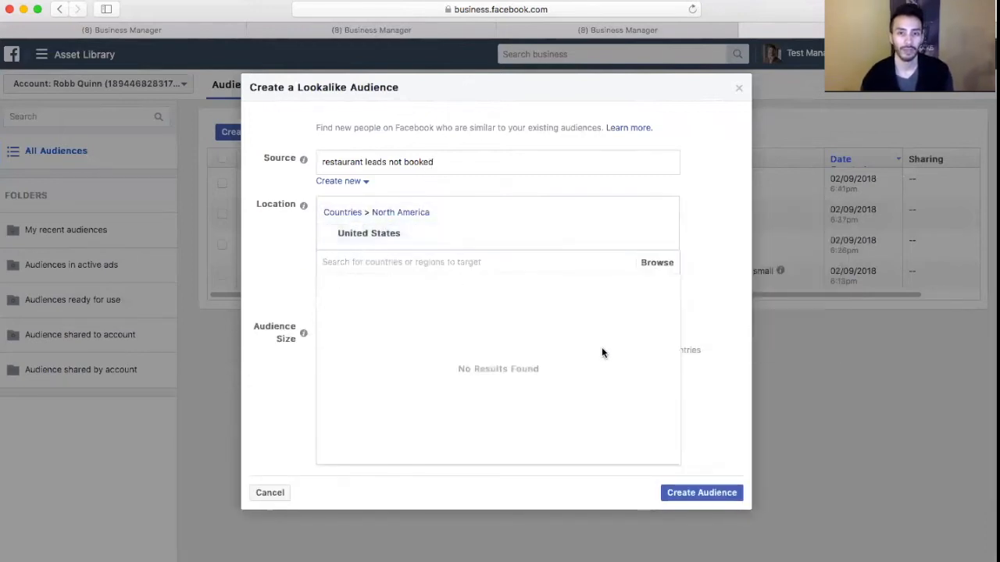
pyautogui.click(265, 301)
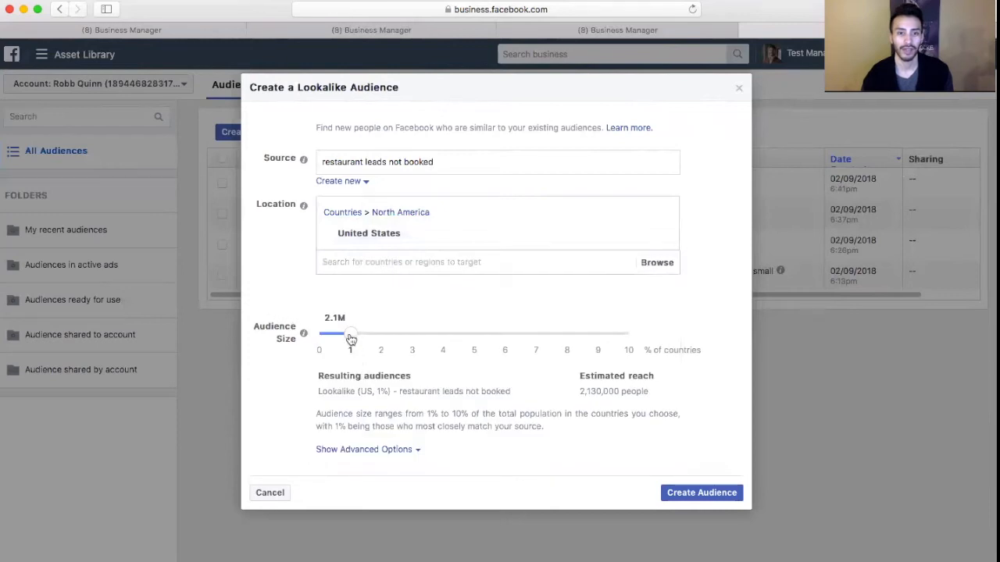
pyautogui.click(703, 493)
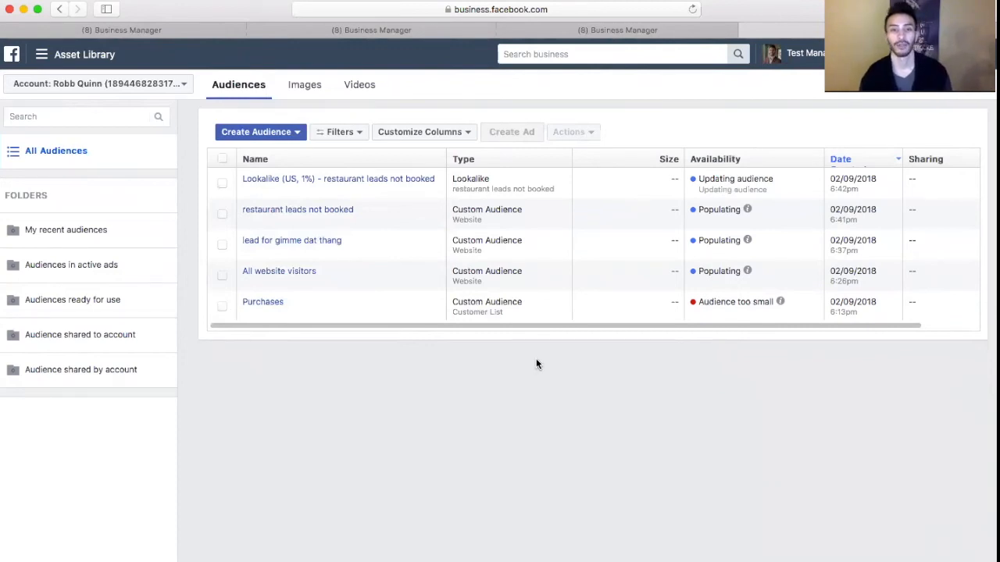
pyautogui.moveTo(429, 183)
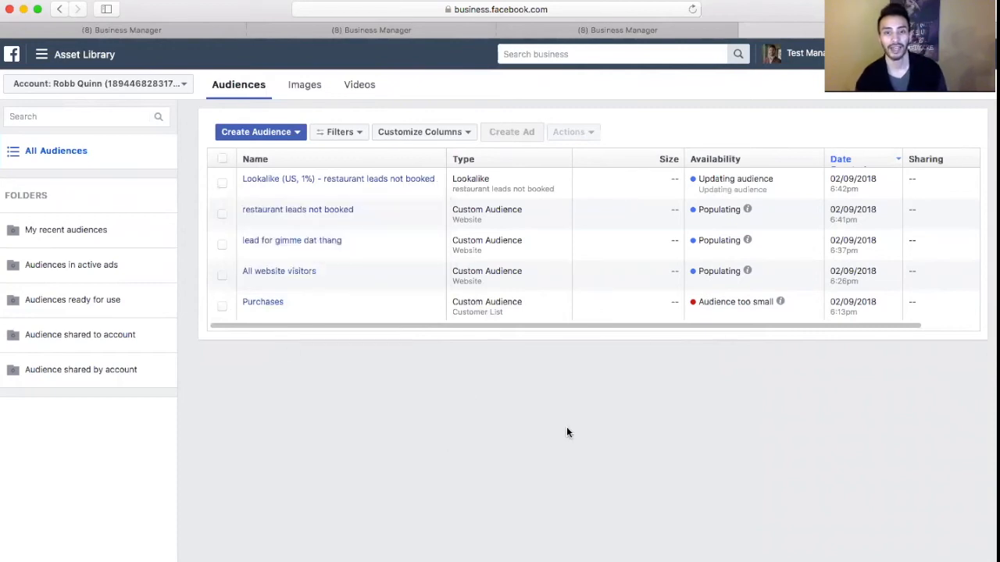